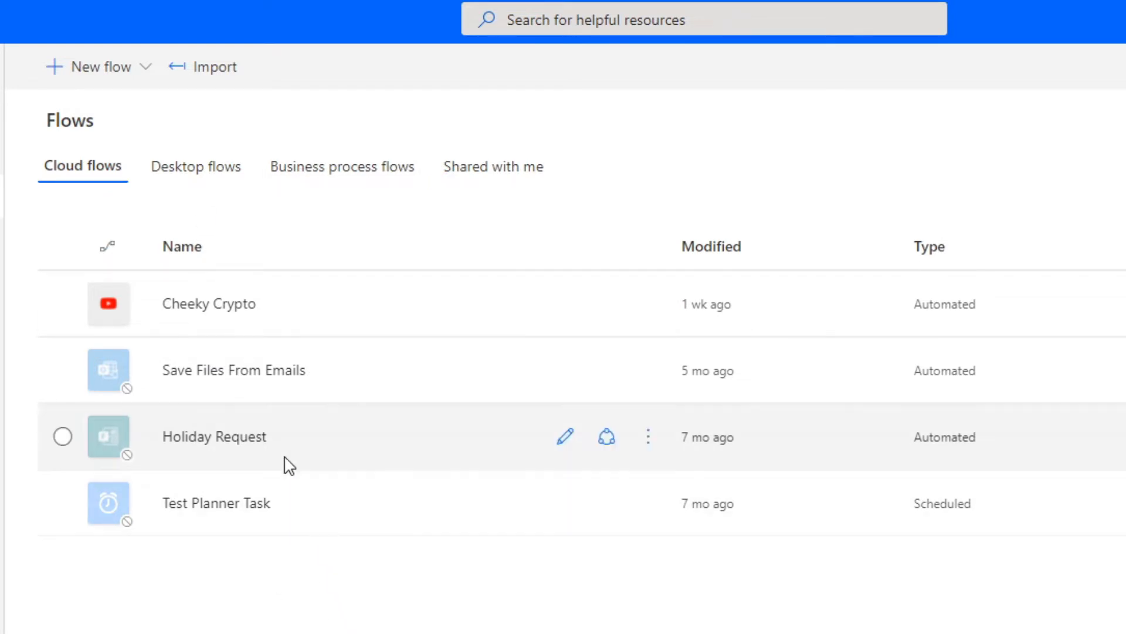
Open the Holiday Request flow's details, then open it in the designer showing its five steps.
click(256, 445)
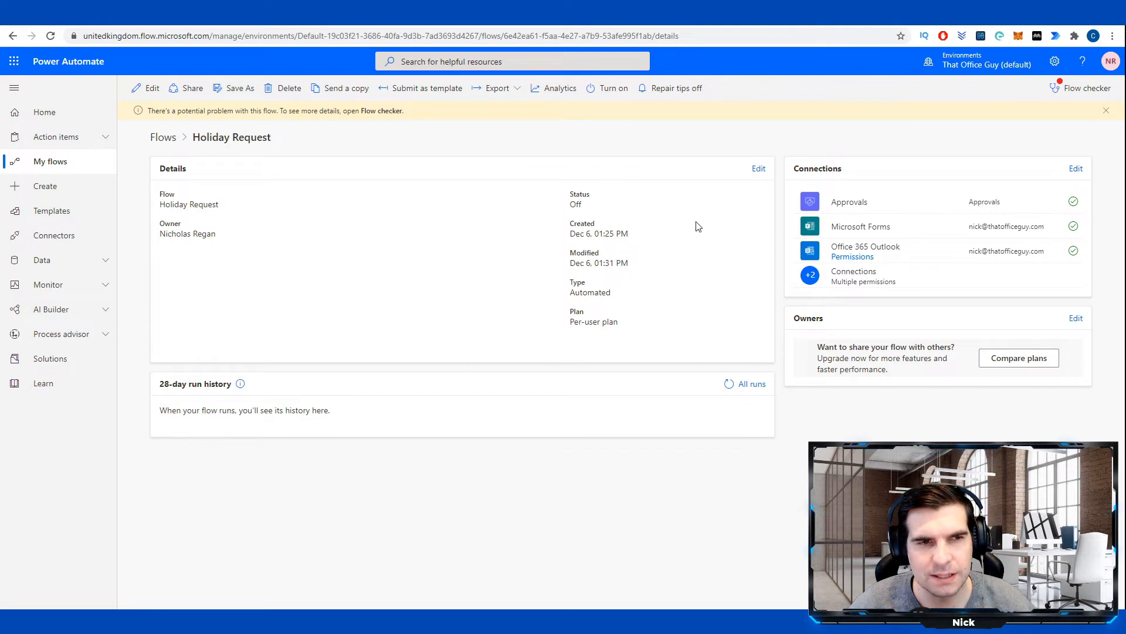
click(763, 169)
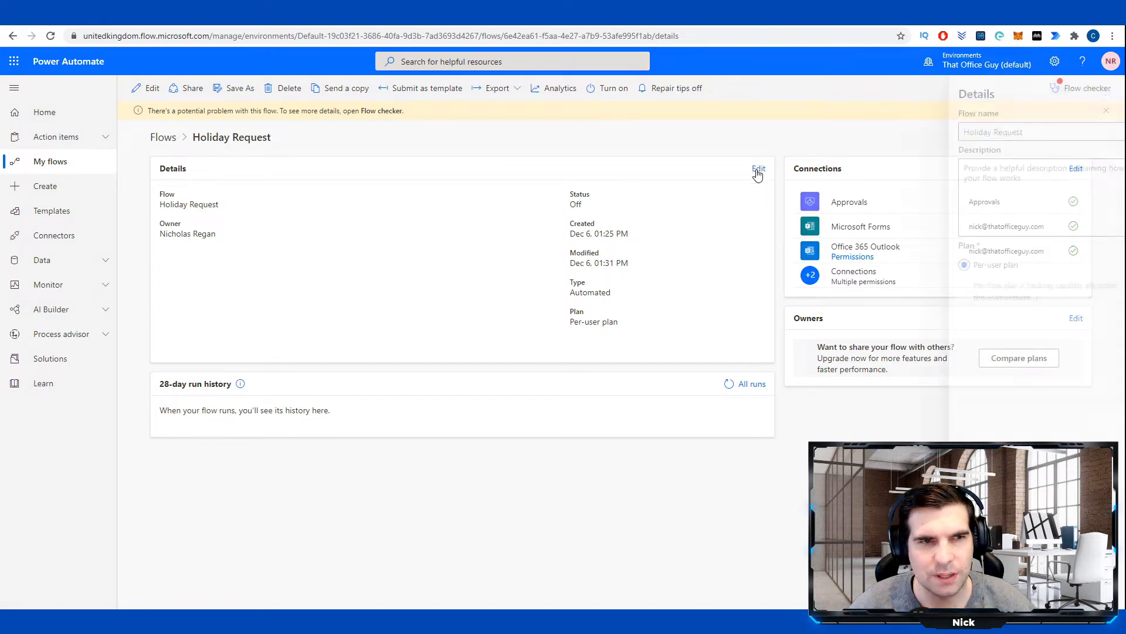
click(1105, 95)
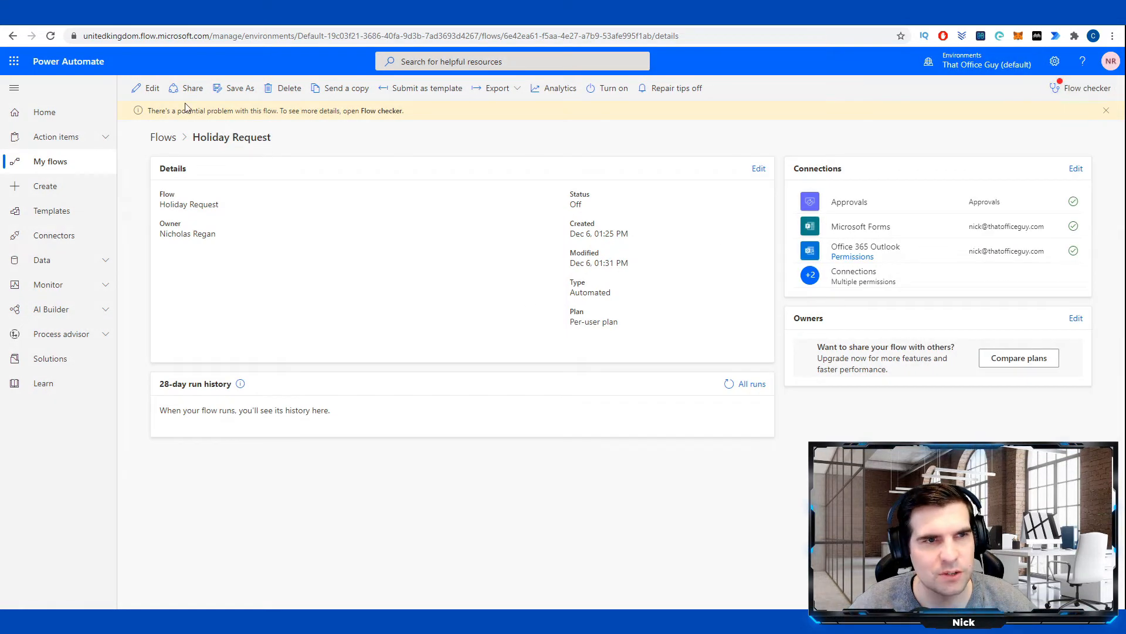
click(146, 88)
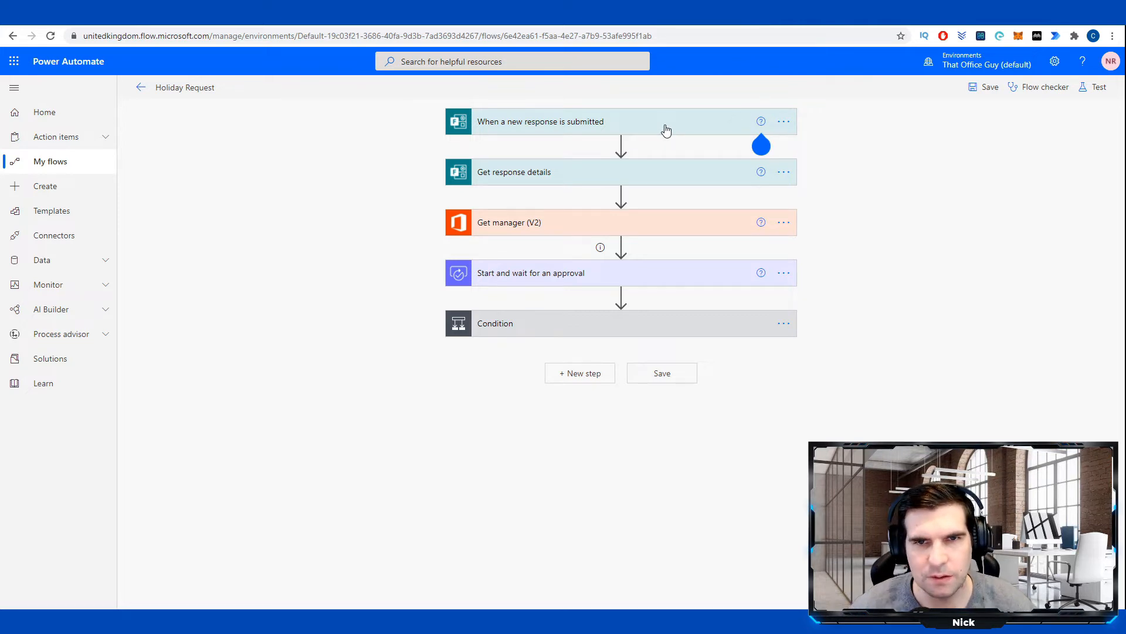
Inspect the Forms trigger and Get response details steps, dismissing the Help callout.
click(640, 134)
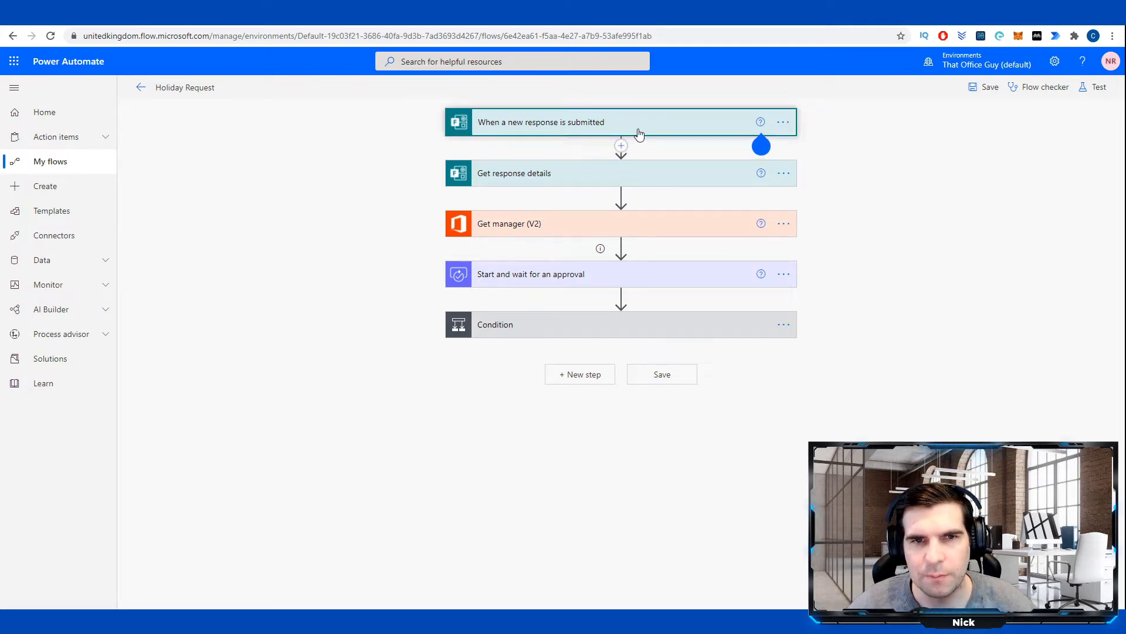
click(873, 158)
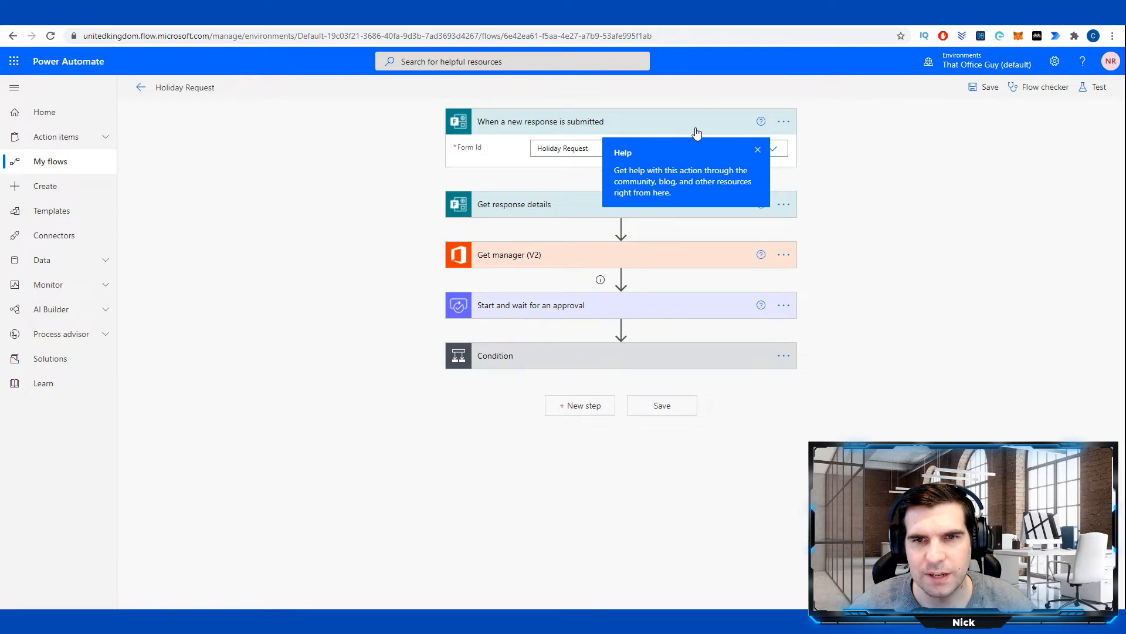
click(710, 119)
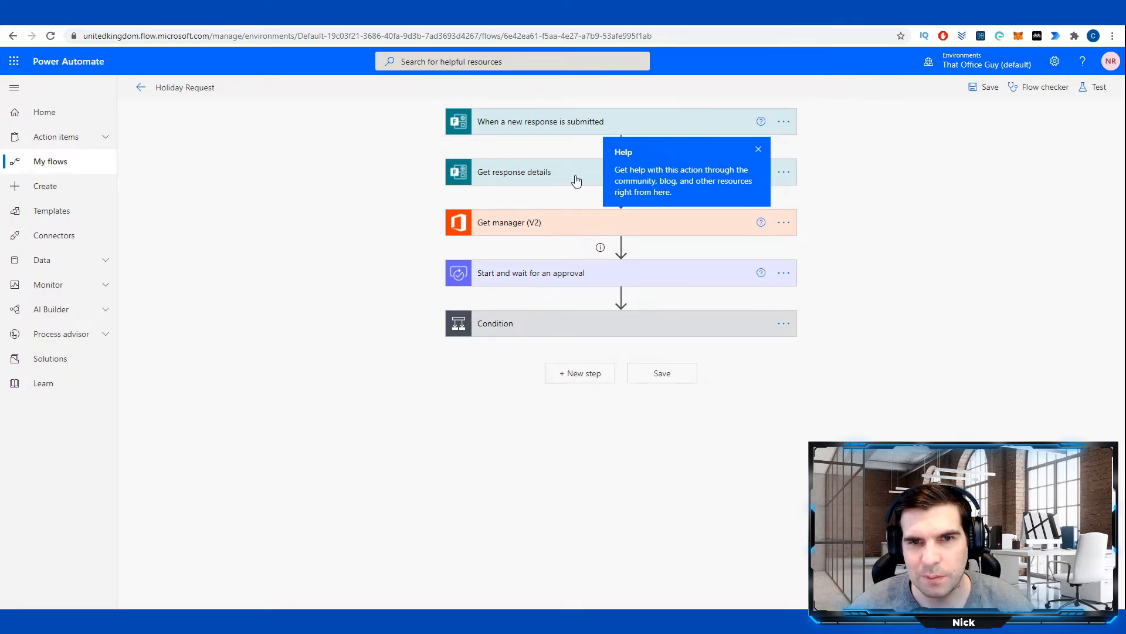
click(759, 149)
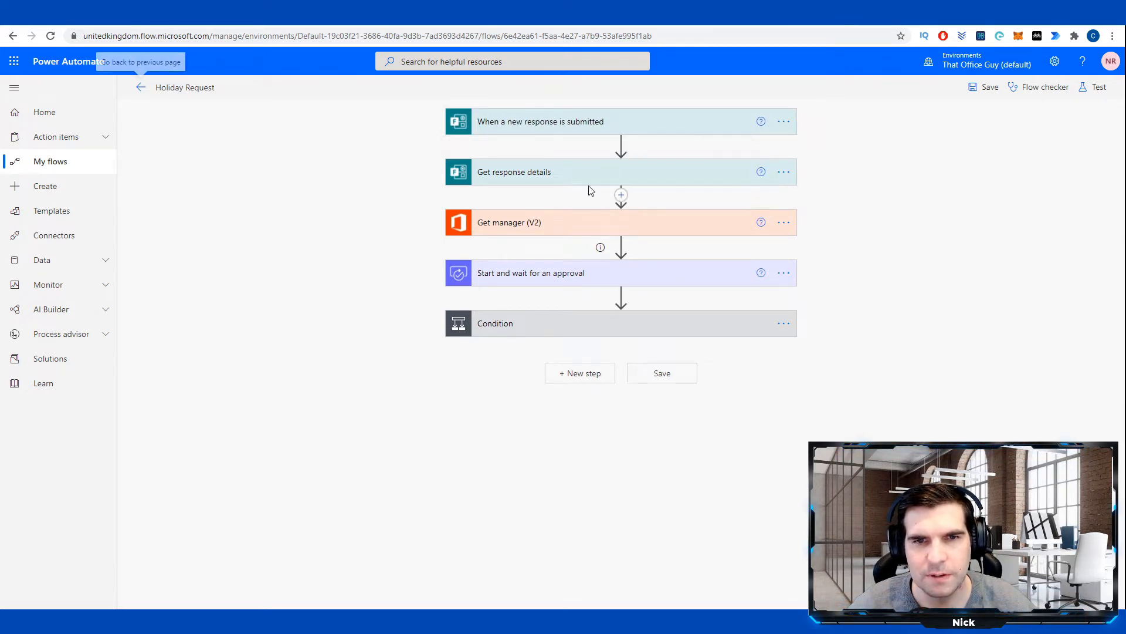
click(578, 175)
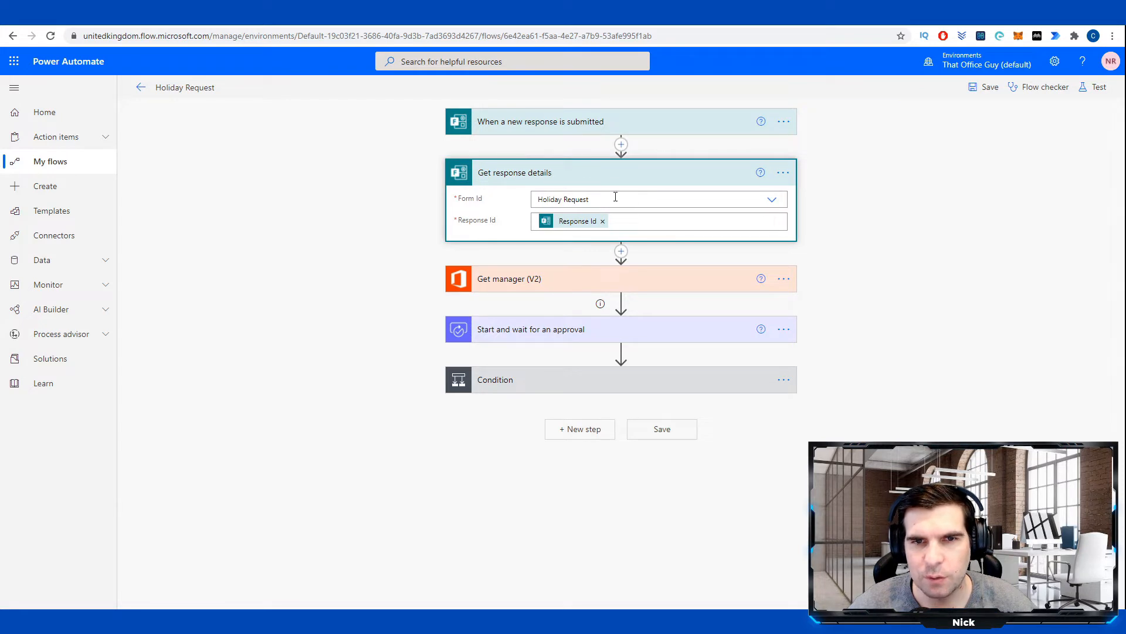
click(592, 173)
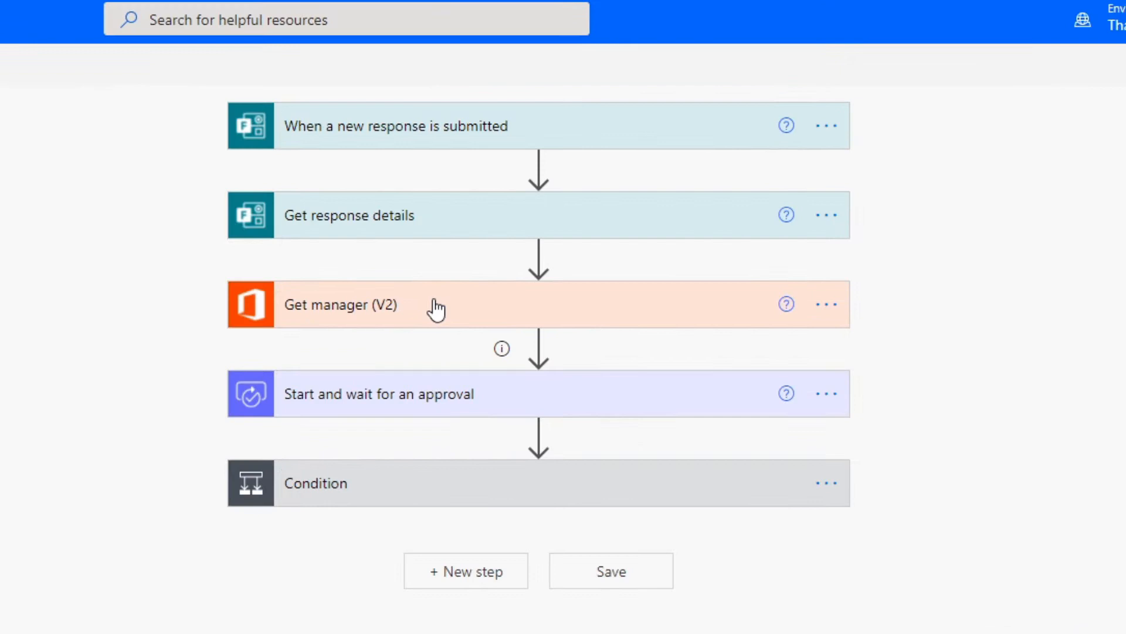
Inspect the Get manager (V2) step's user, then switch to the blank Excel workbook.
click(584, 226)
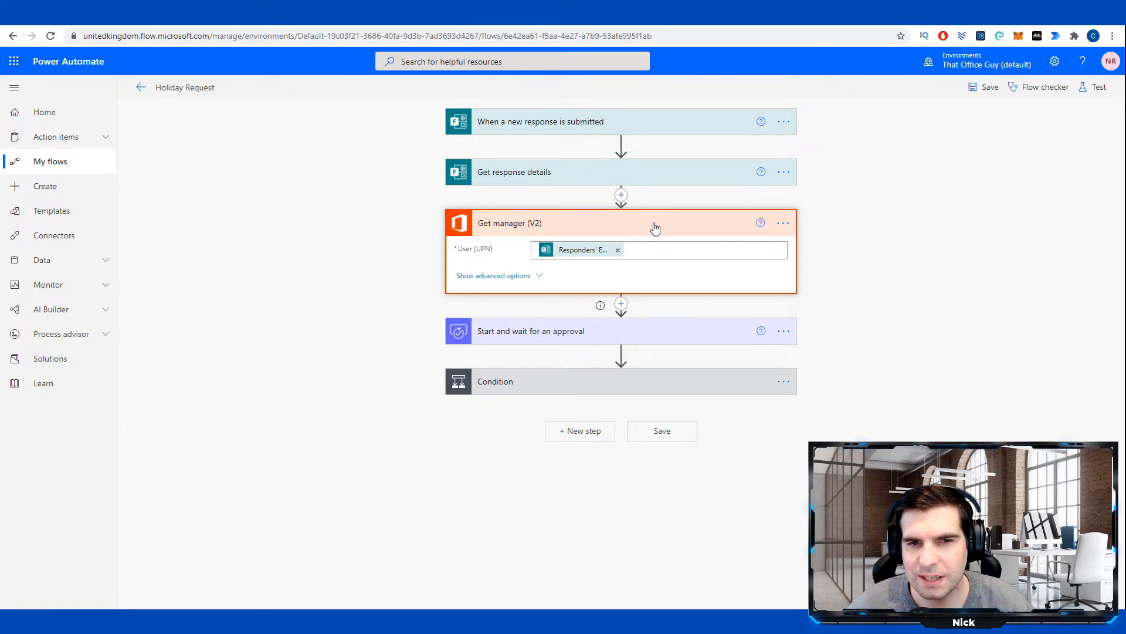
click(604, 224)
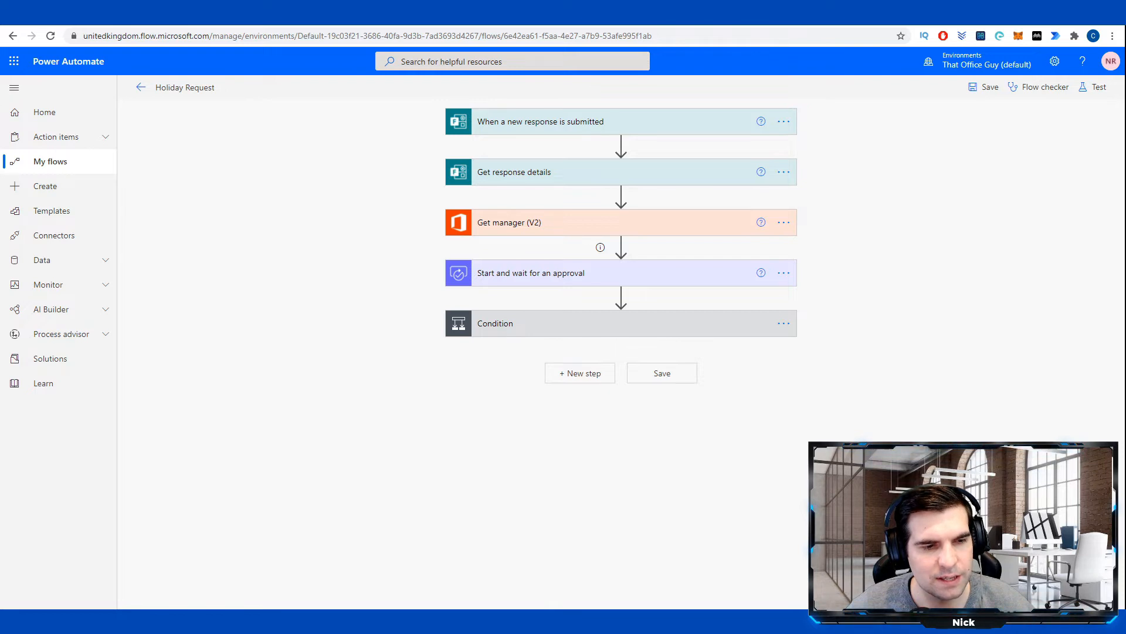
key(alt+Tab)
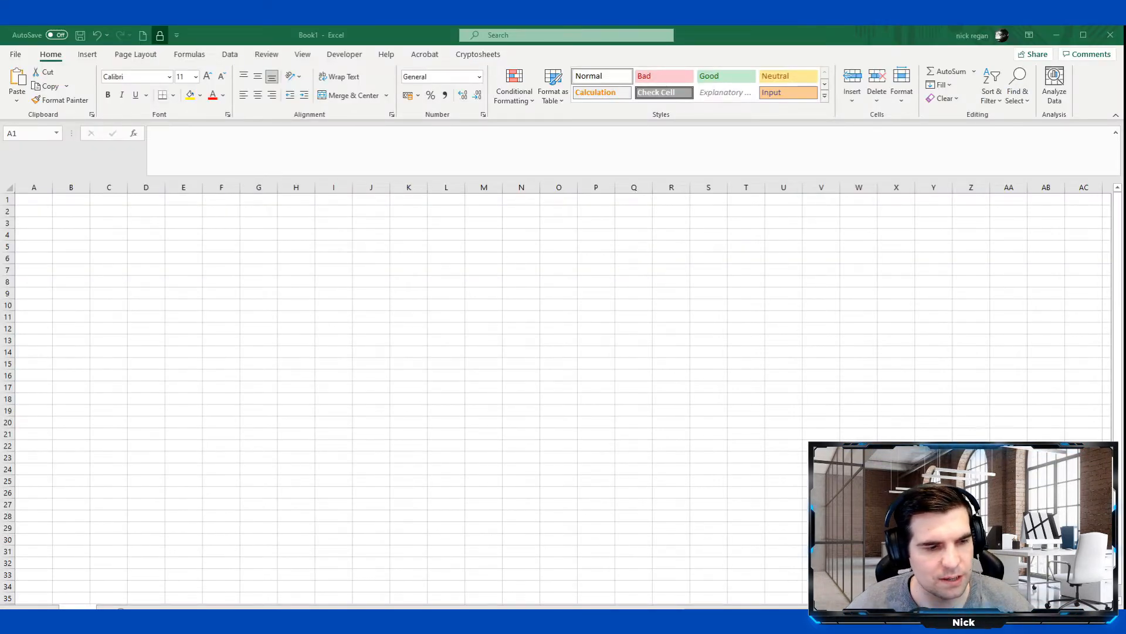
Enter the headers Line Manager, Employee and Email Address in A1, B1 and C1.
click(319, 480)
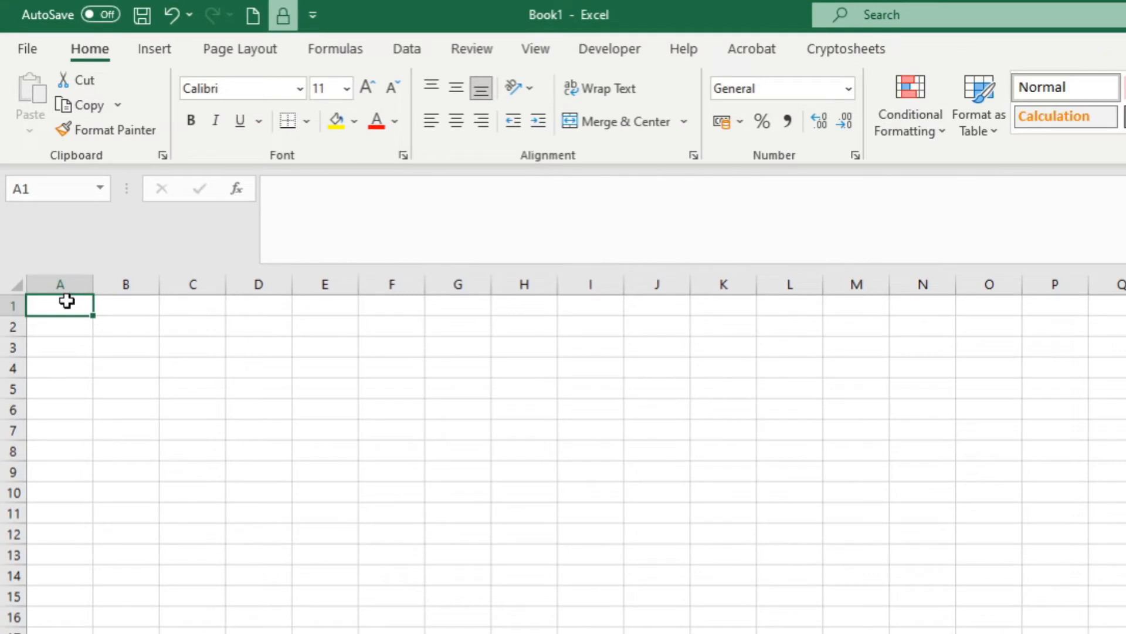
text(Line M)
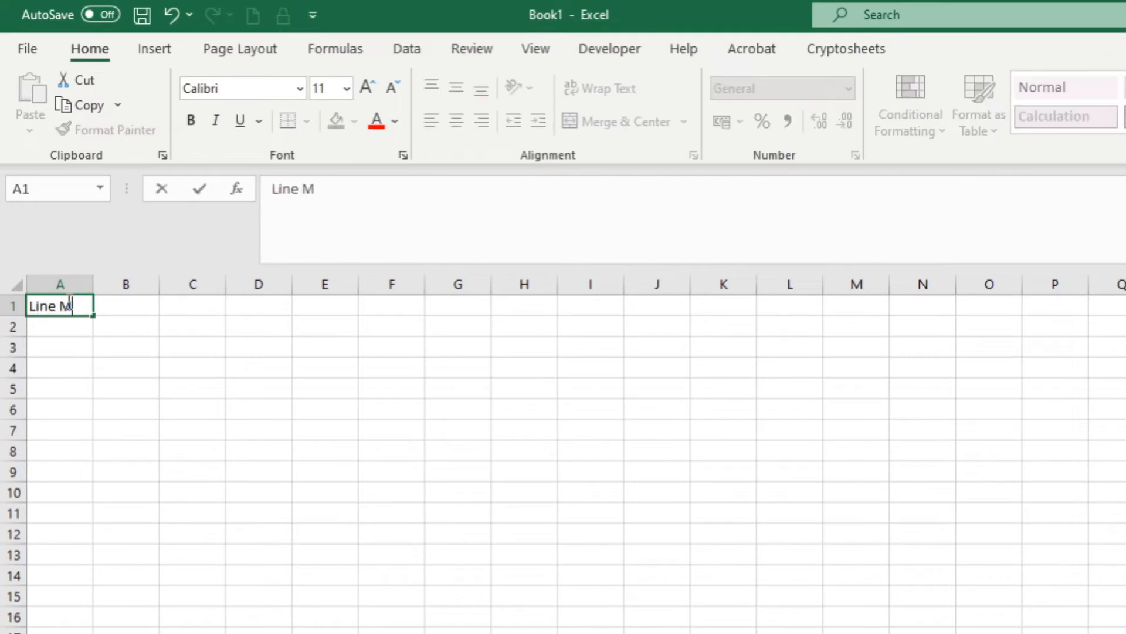
text(anager)
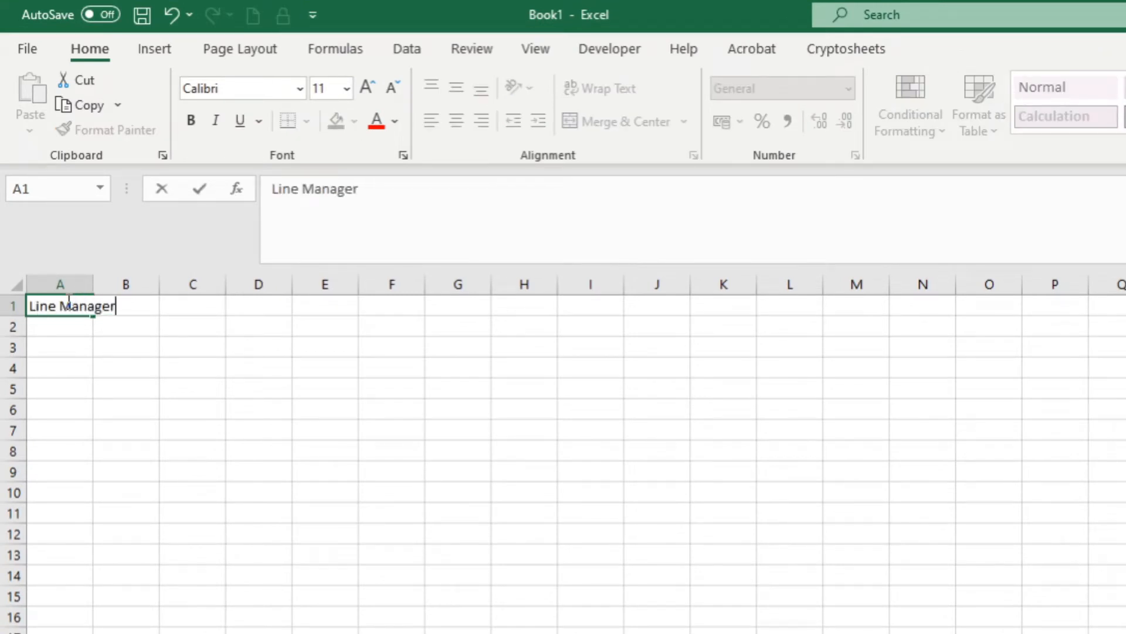
key(Tab)
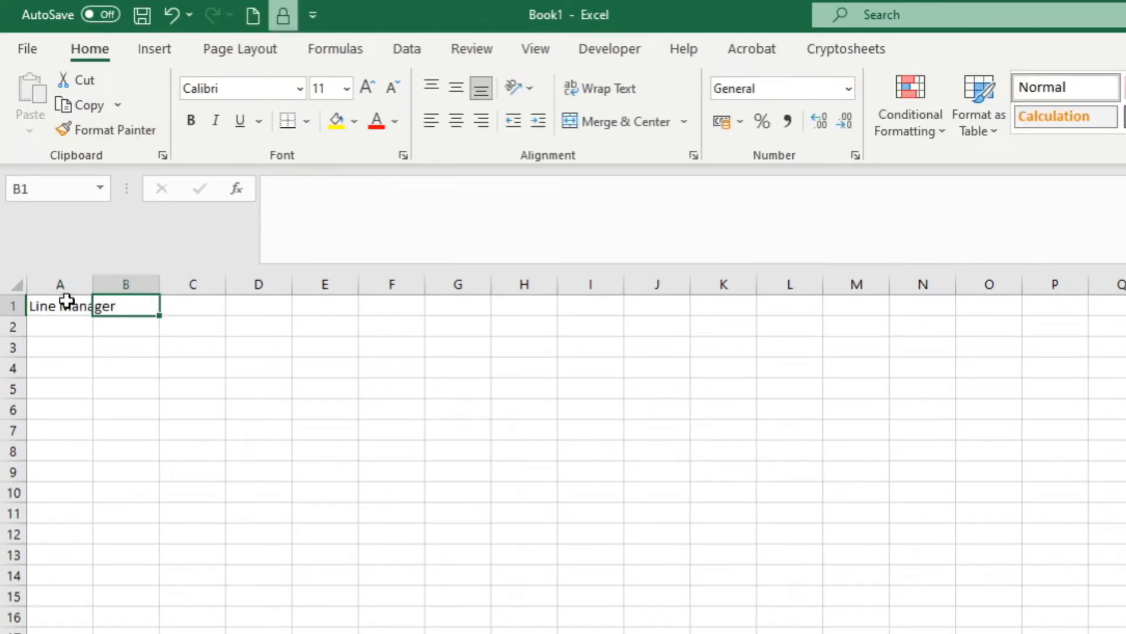
text(Employ)
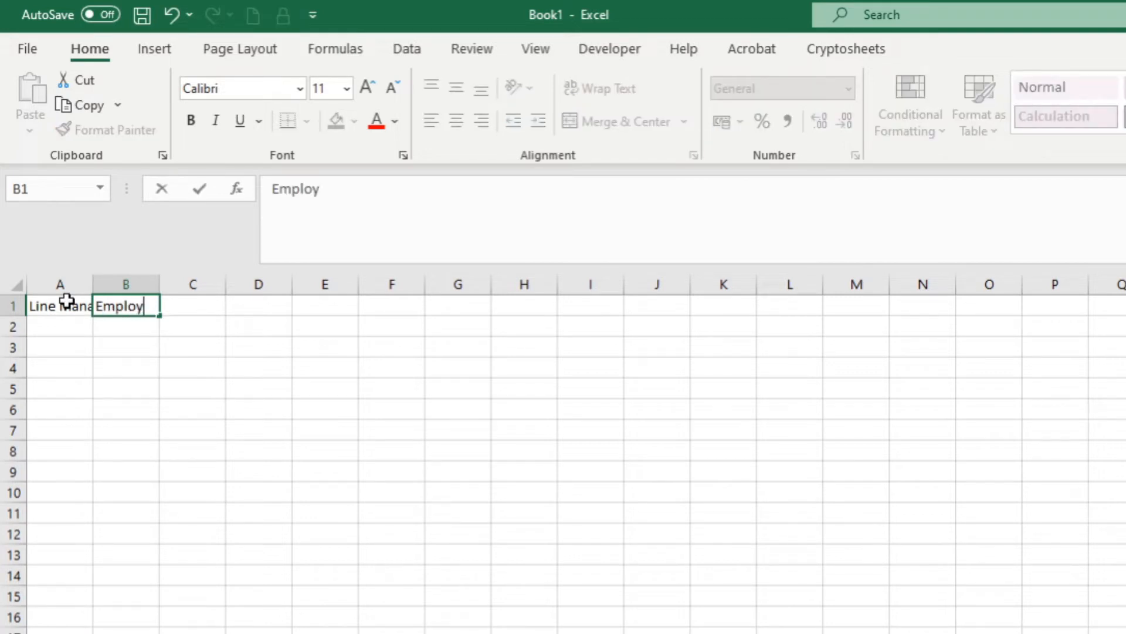
text(ee)
key(Tab)
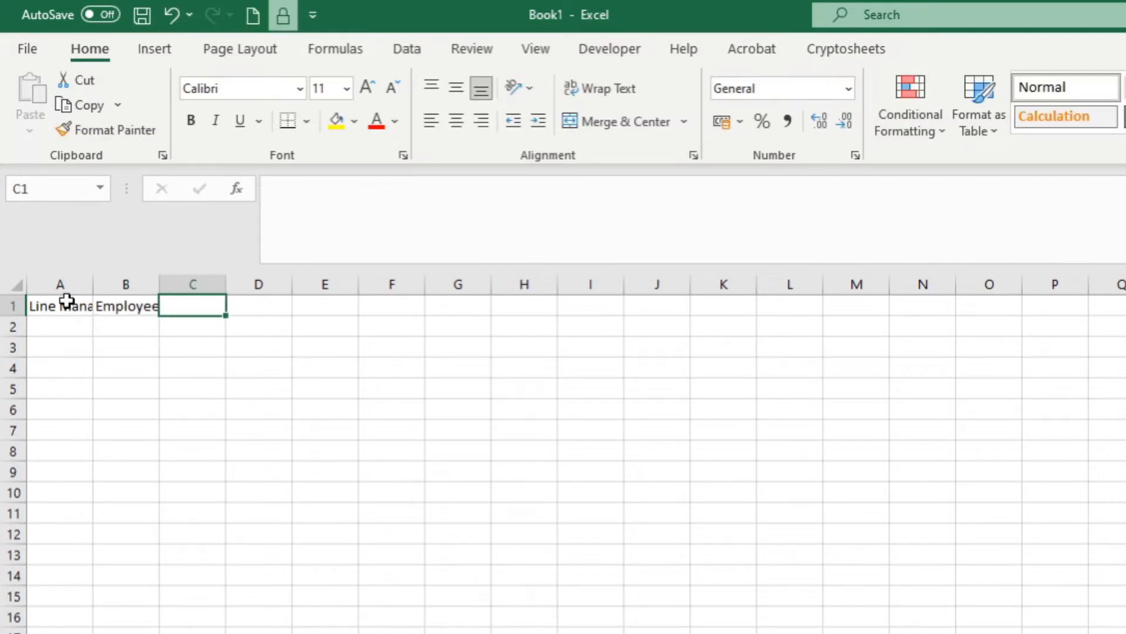
text(Em)
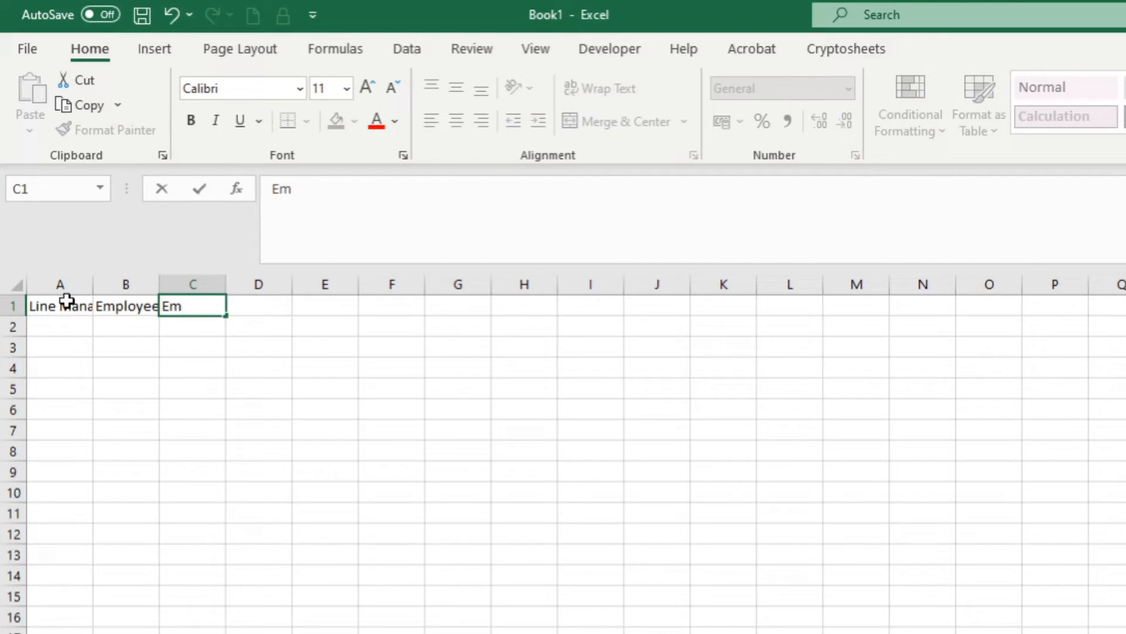
text(ail Address)
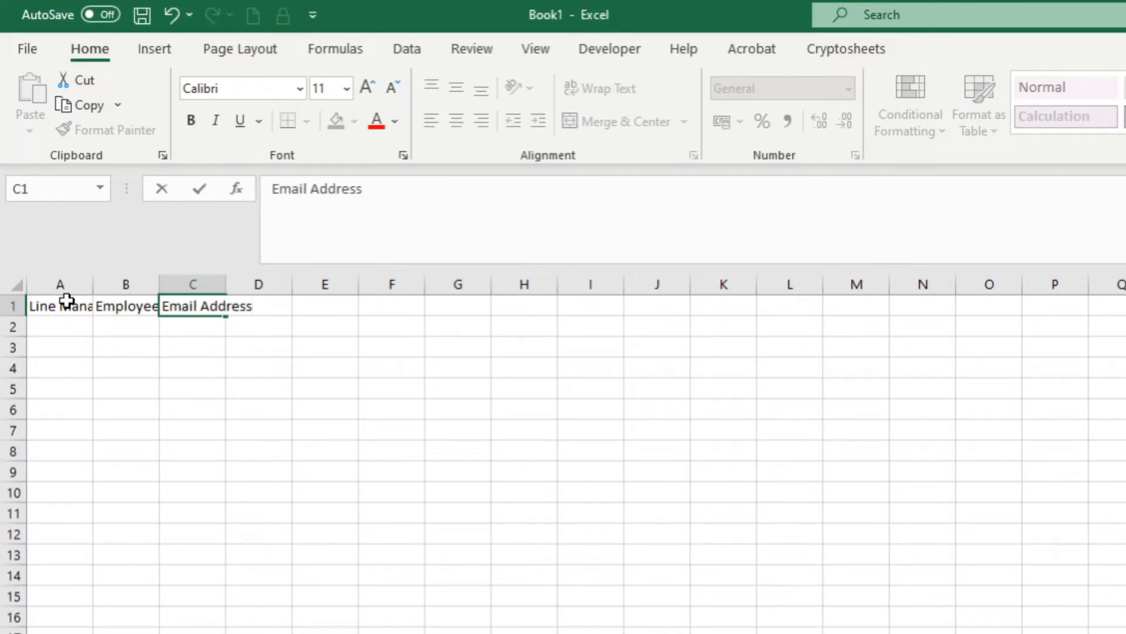
click(142, 371)
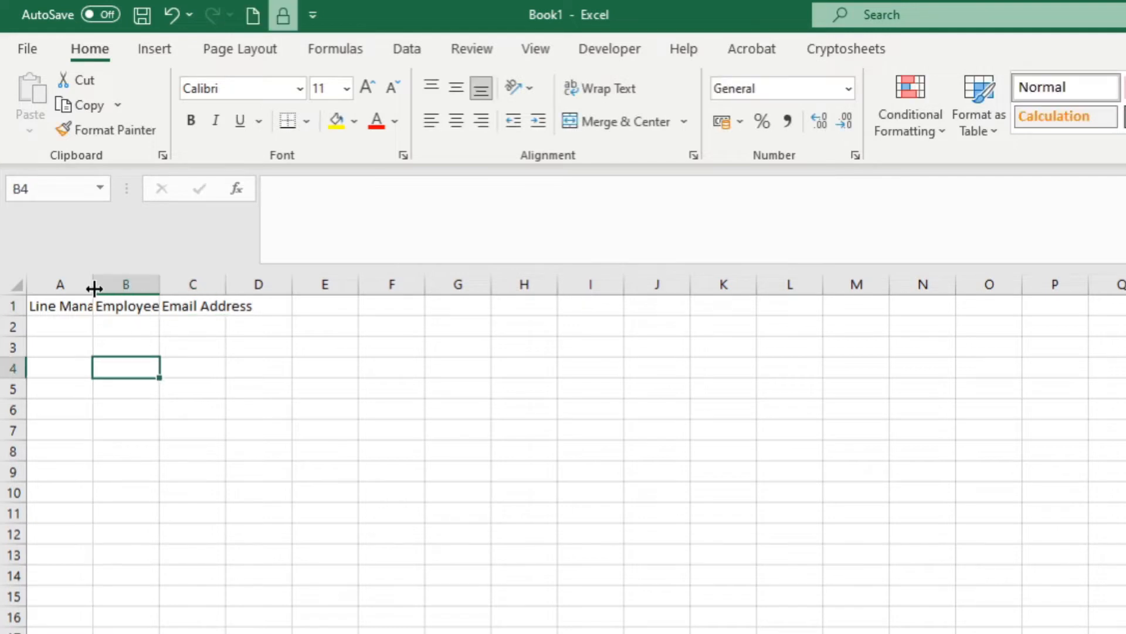
Fit columns A, B and C to their header text.
double_click(94, 288)
double_click(185, 284)
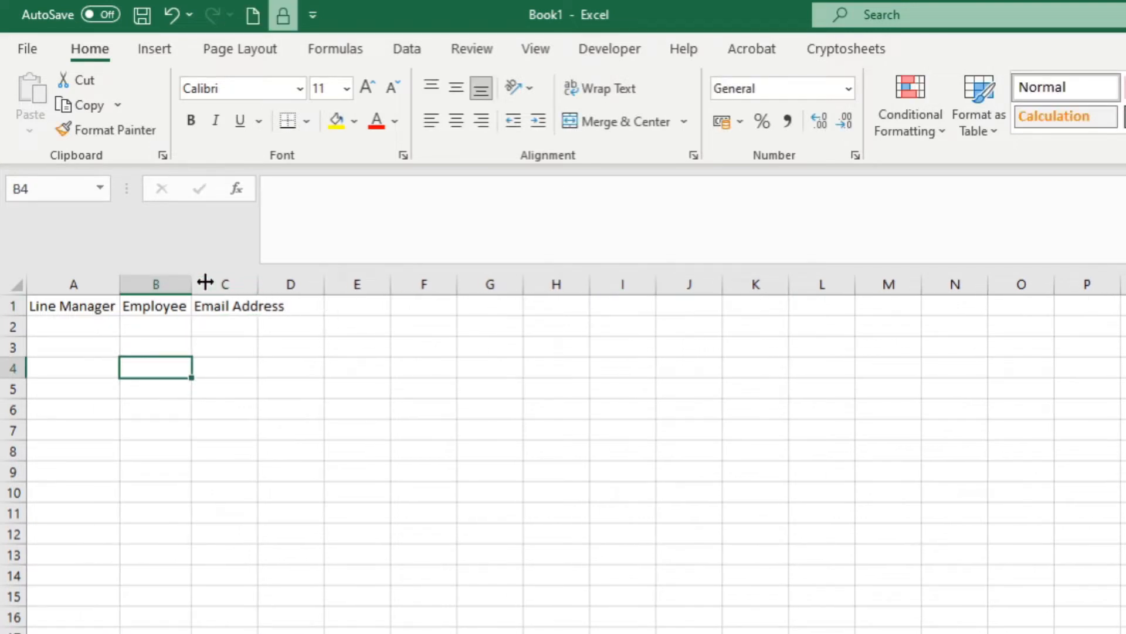
drag(194, 283, 214, 284)
drag(75, 284, 200, 305)
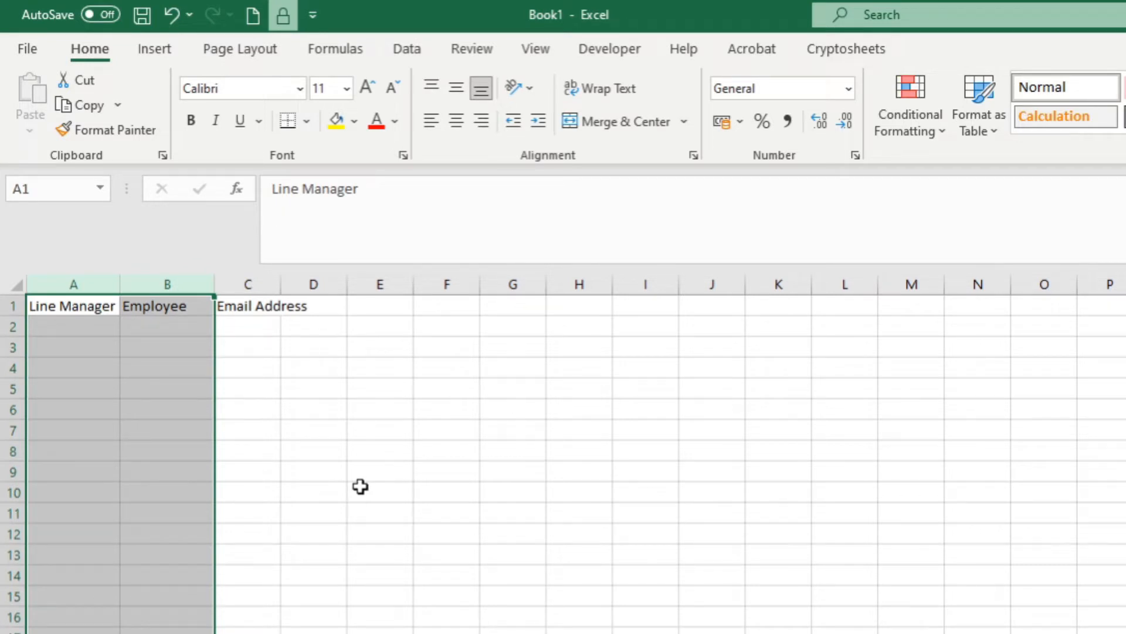
click(268, 346)
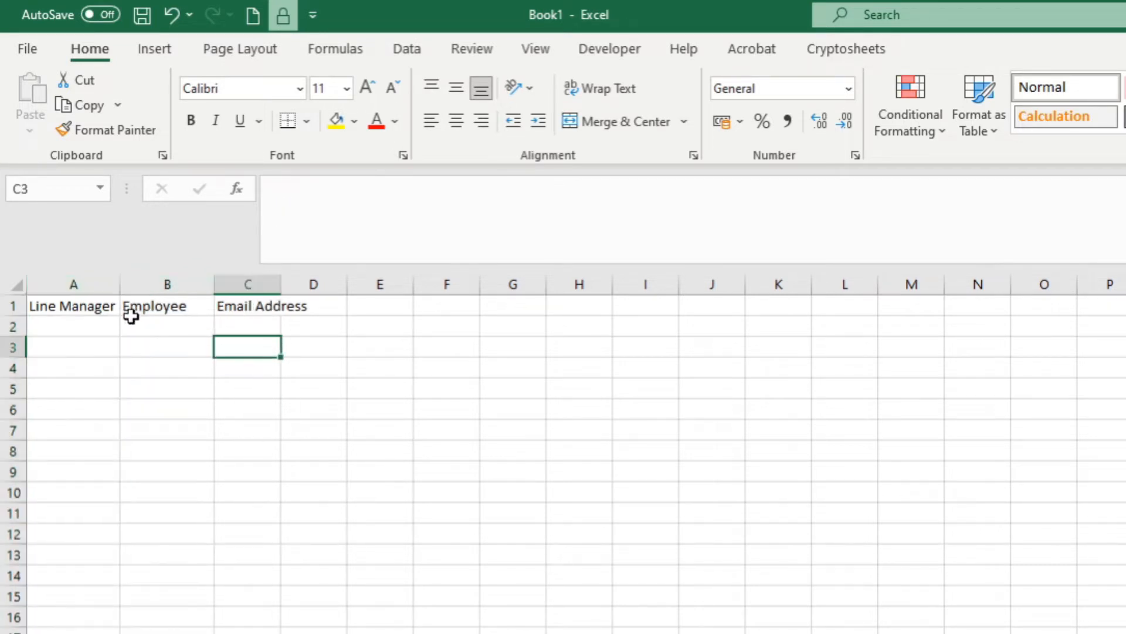
drag(72, 283, 191, 333)
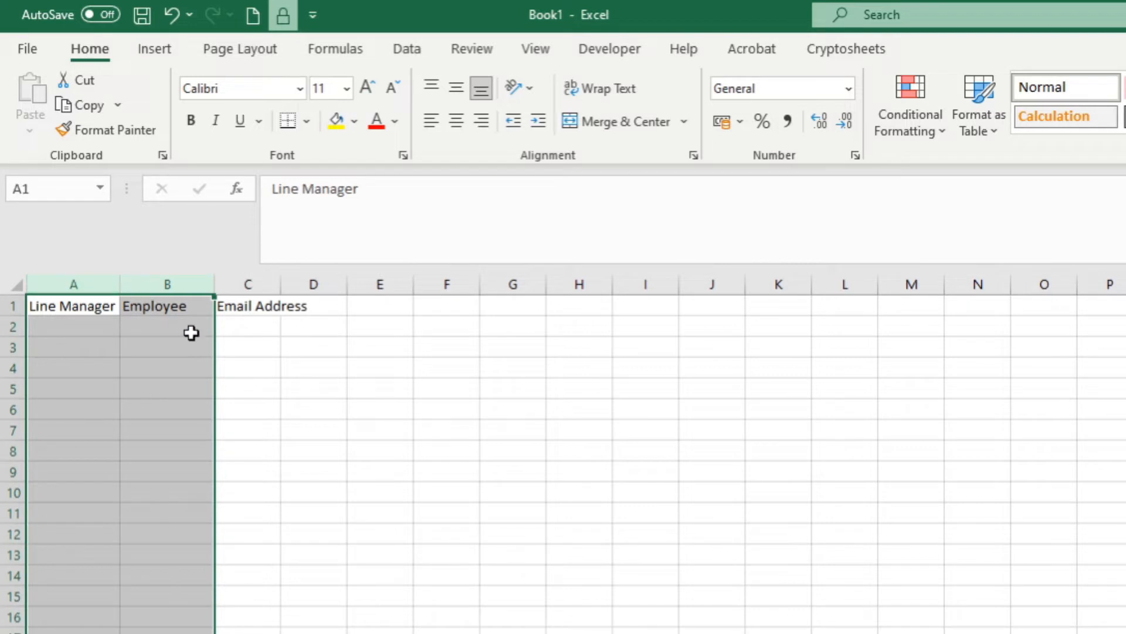
click(145, 326)
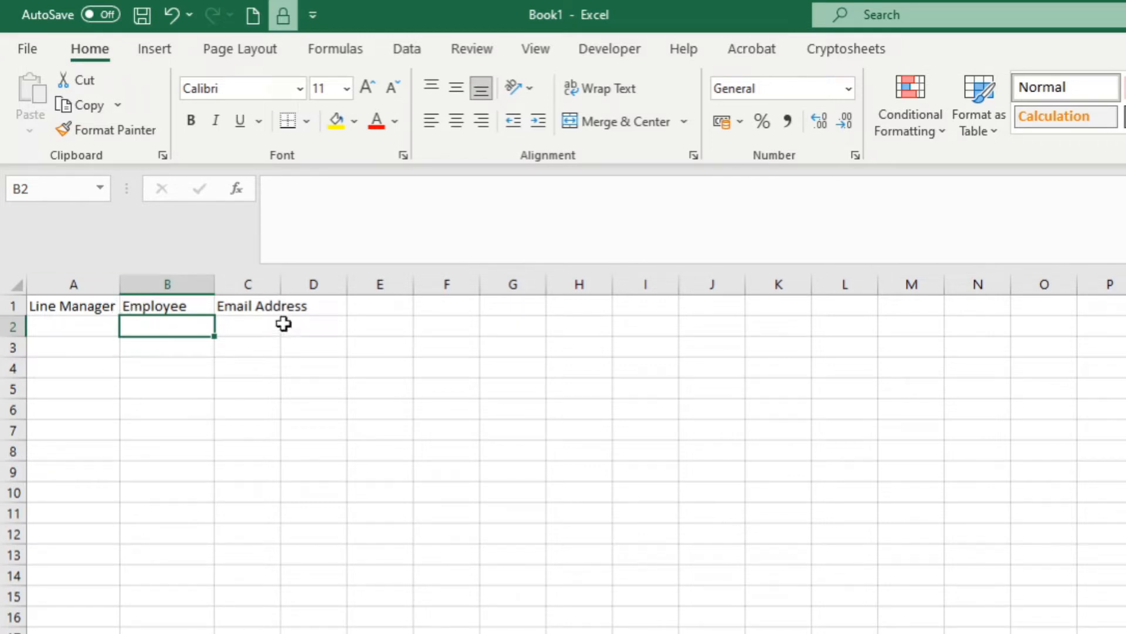
double_click(280, 284)
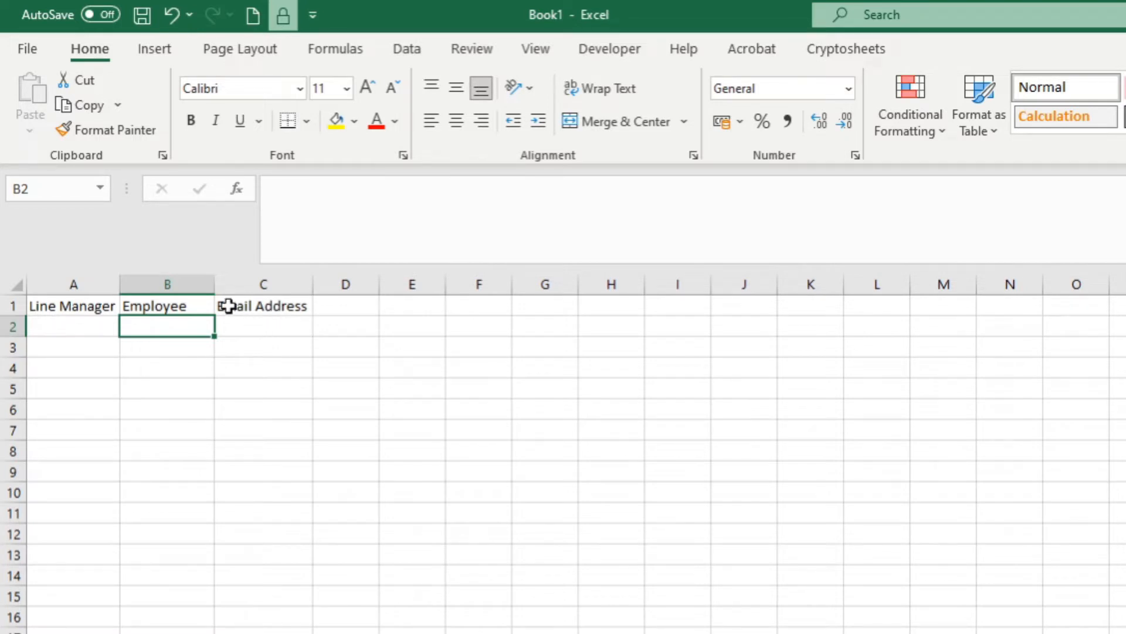
click(302, 308)
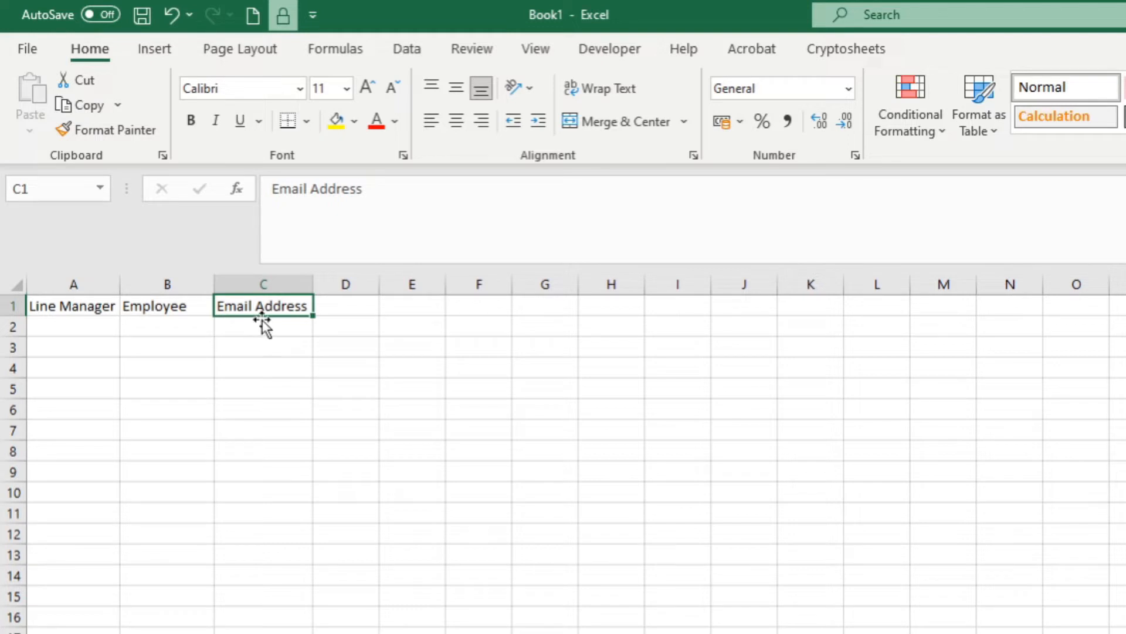
click(329, 311)
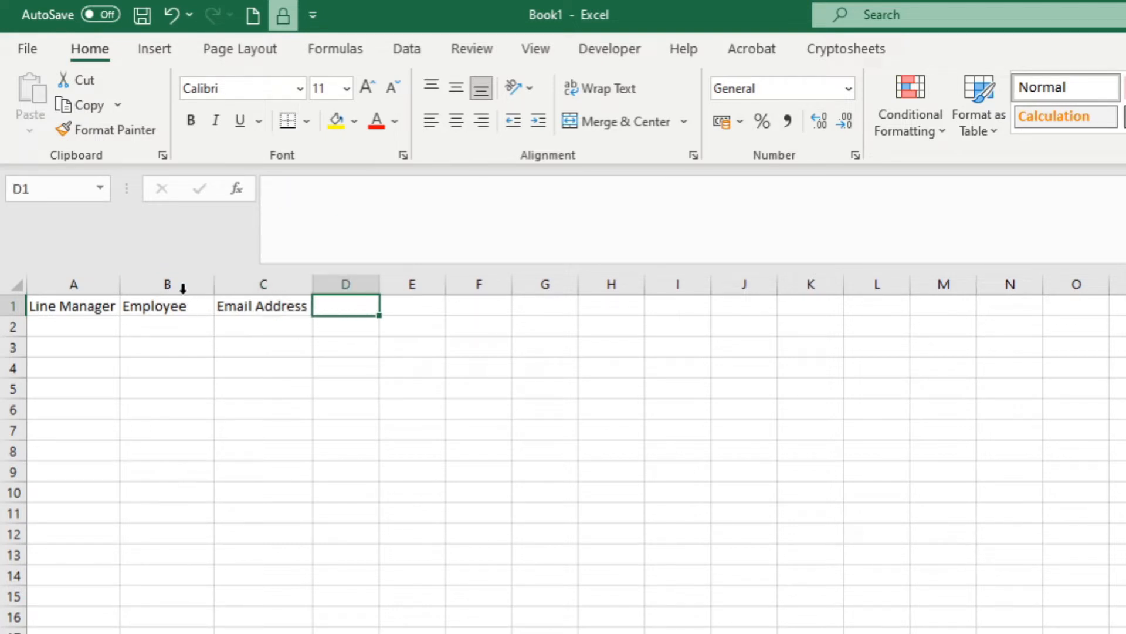
click(179, 308)
Arrange headers as Line Manager, Email Address, Employee, Email Address and fit columns B and D.
drag(176, 312, 314, 317)
click(264, 317)
drag(241, 317, 179, 312)
click(351, 310)
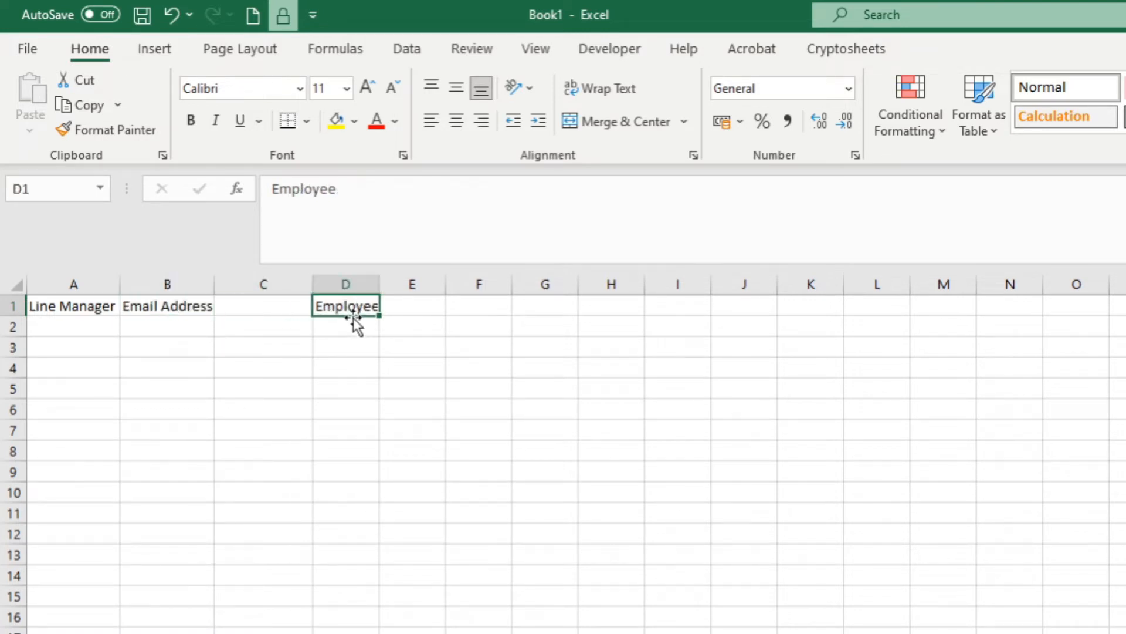
drag(356, 324, 297, 319)
click(134, 305)
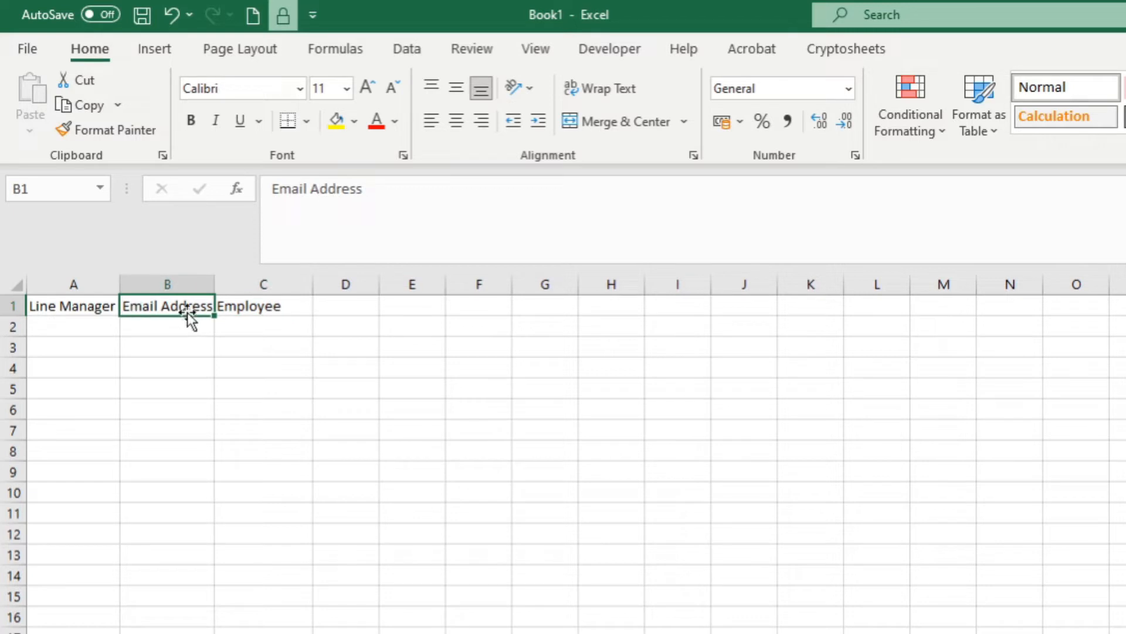
key(ctrl+c)
click(330, 307)
key(ctrl+v)
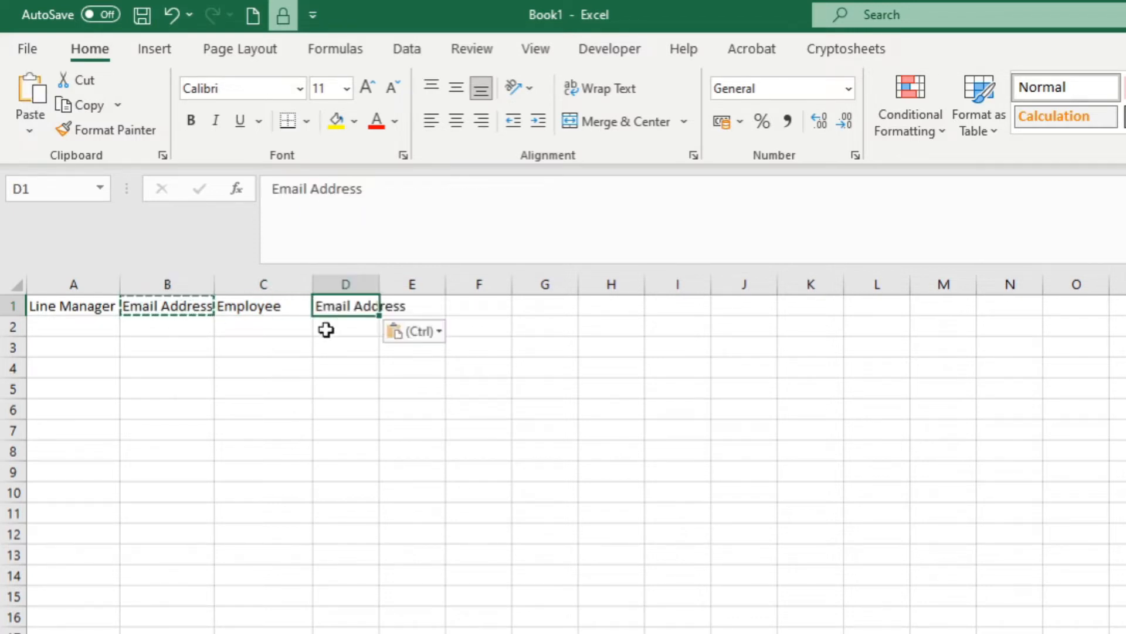
click(347, 345)
double_click(379, 284)
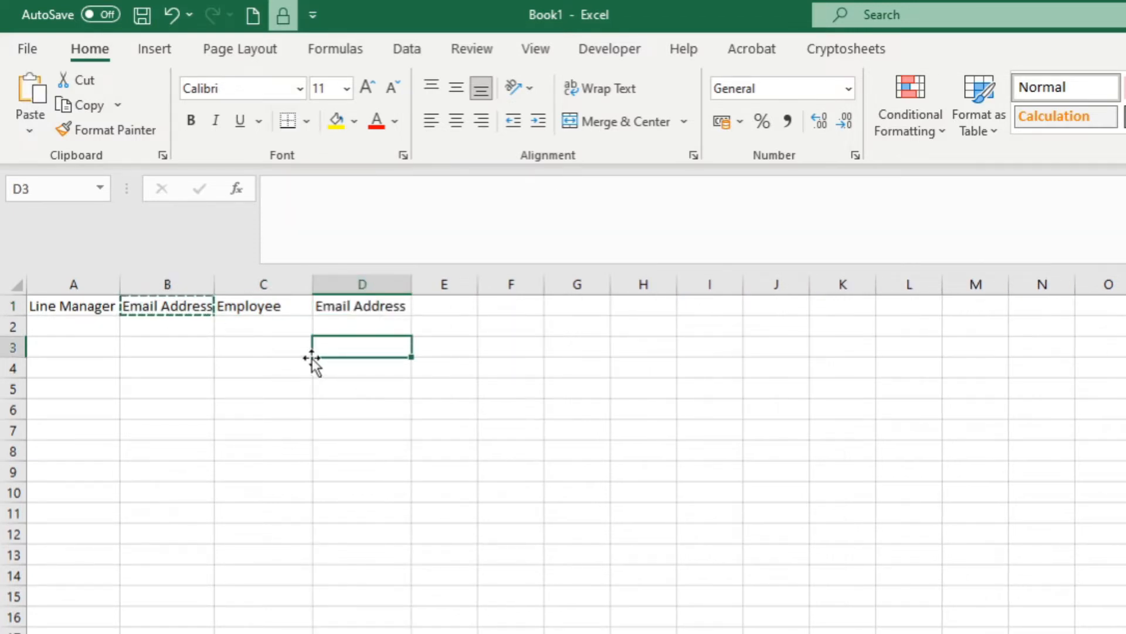
double_click(215, 284)
Enter the line manager's name in A2 and fill it down to row 7.
click(235, 345)
drag(88, 327, 360, 604)
click(95, 325)
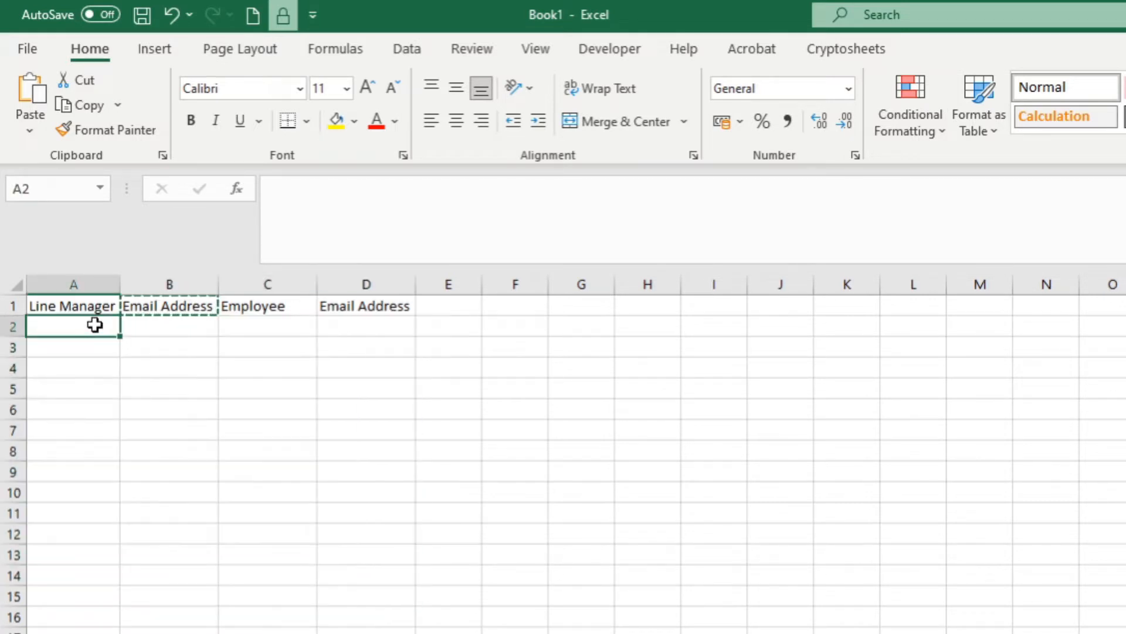
text(Nick)
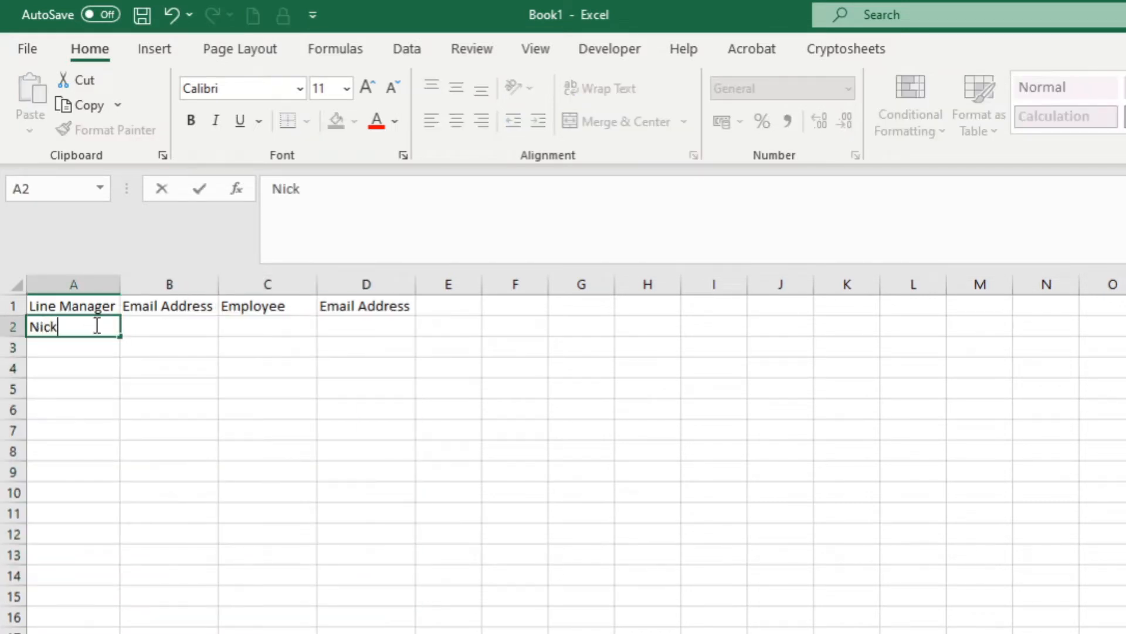
click(85, 328)
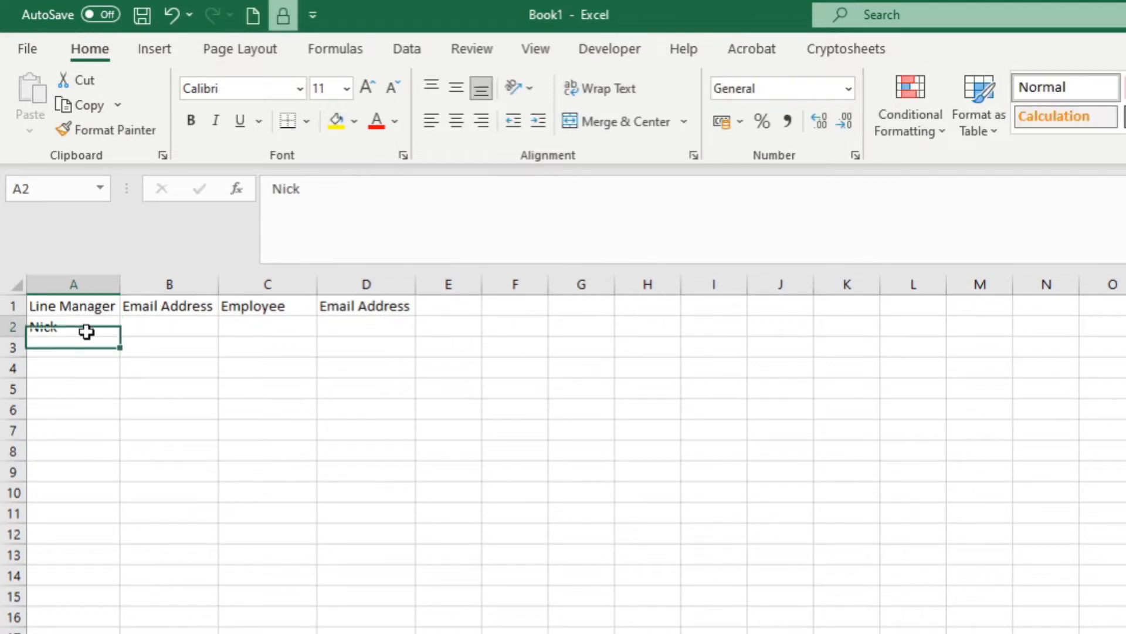
drag(118, 336, 117, 434)
Enter the line manager's e-mail in B2, fill it down to row 7 and fit column B.
click(176, 329)
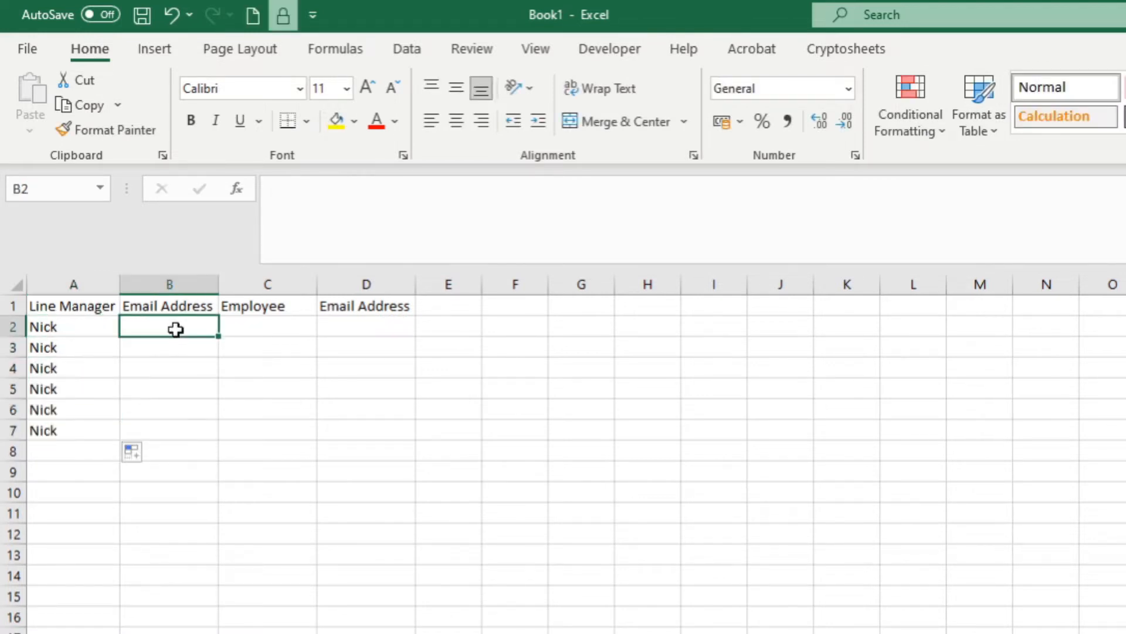
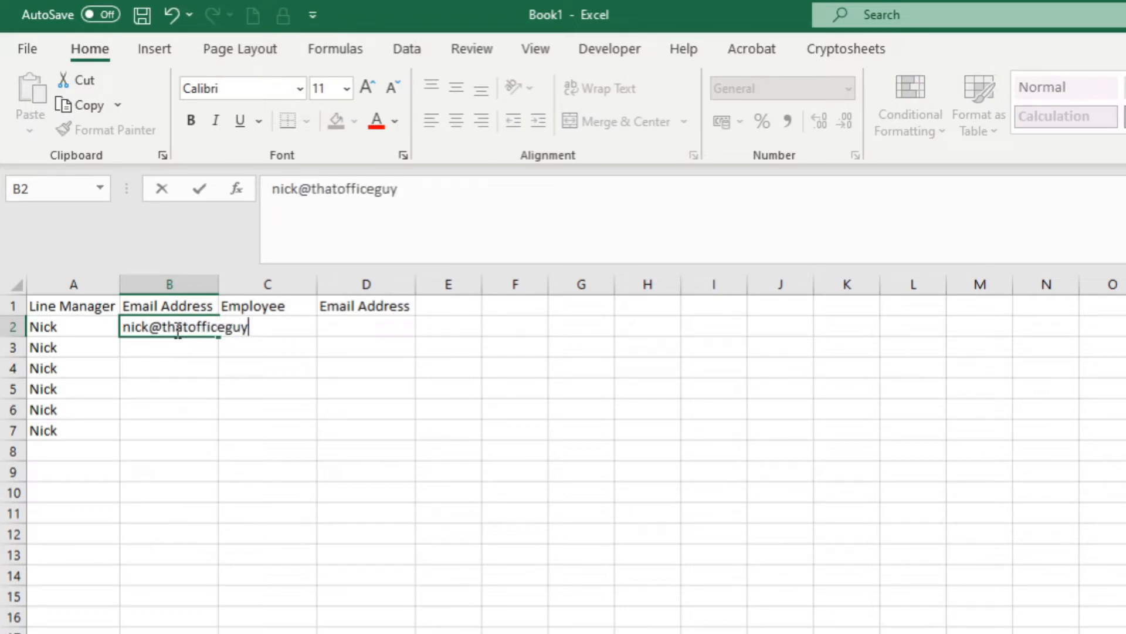
click(257, 421)
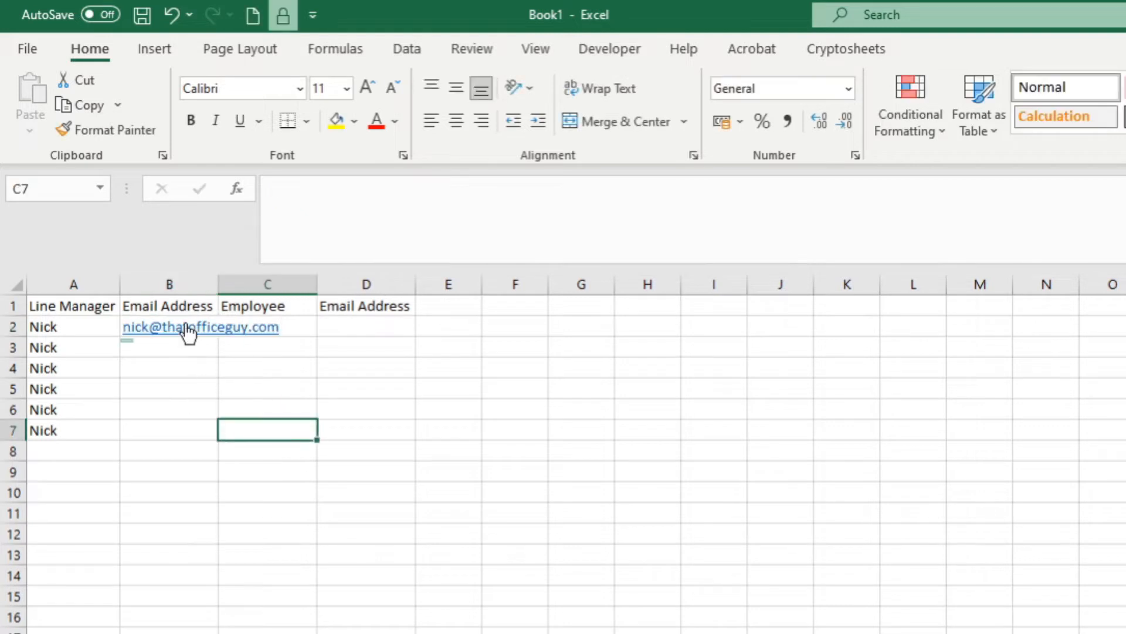
key(Up)
key(Up)
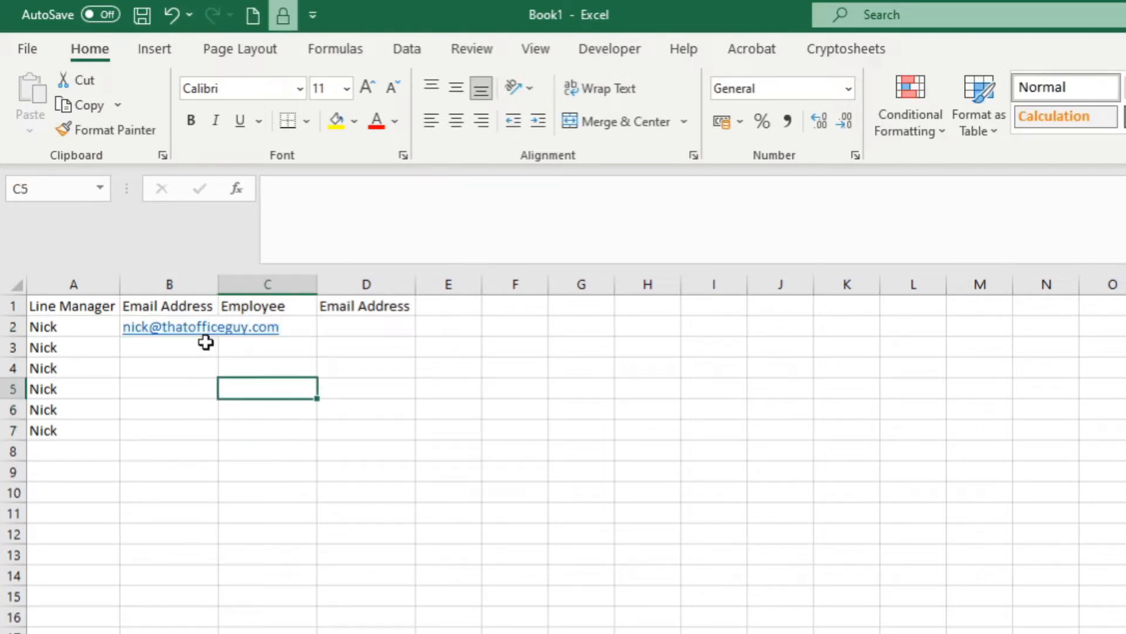
key(Up)
key(Up)
key(Up)
key(Left)
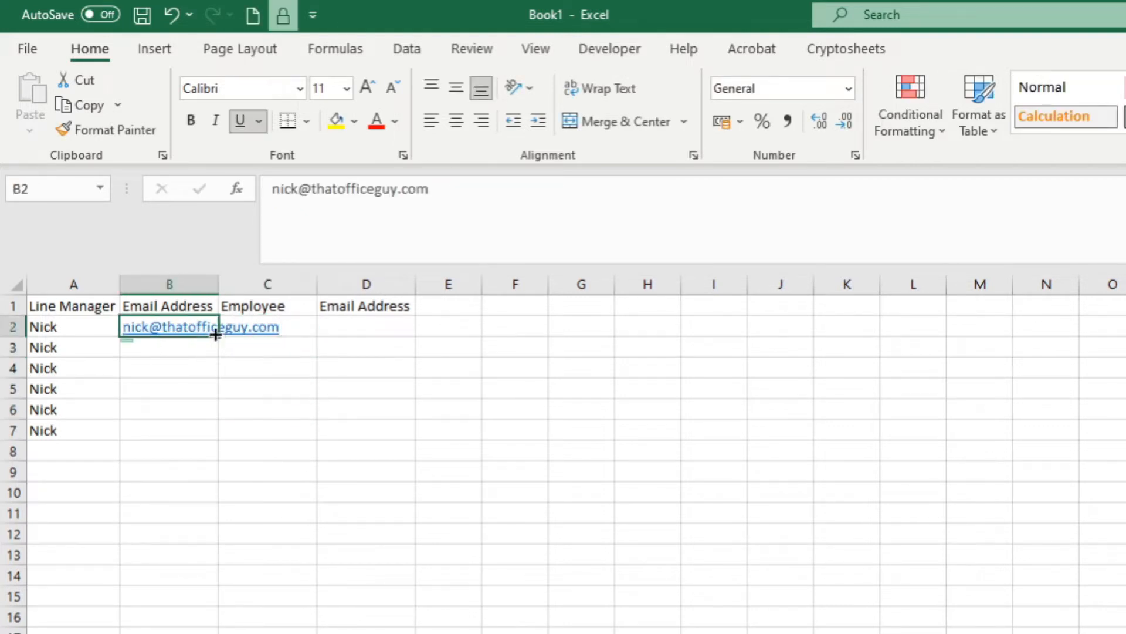
drag(218, 349, 219, 432)
click(322, 364)
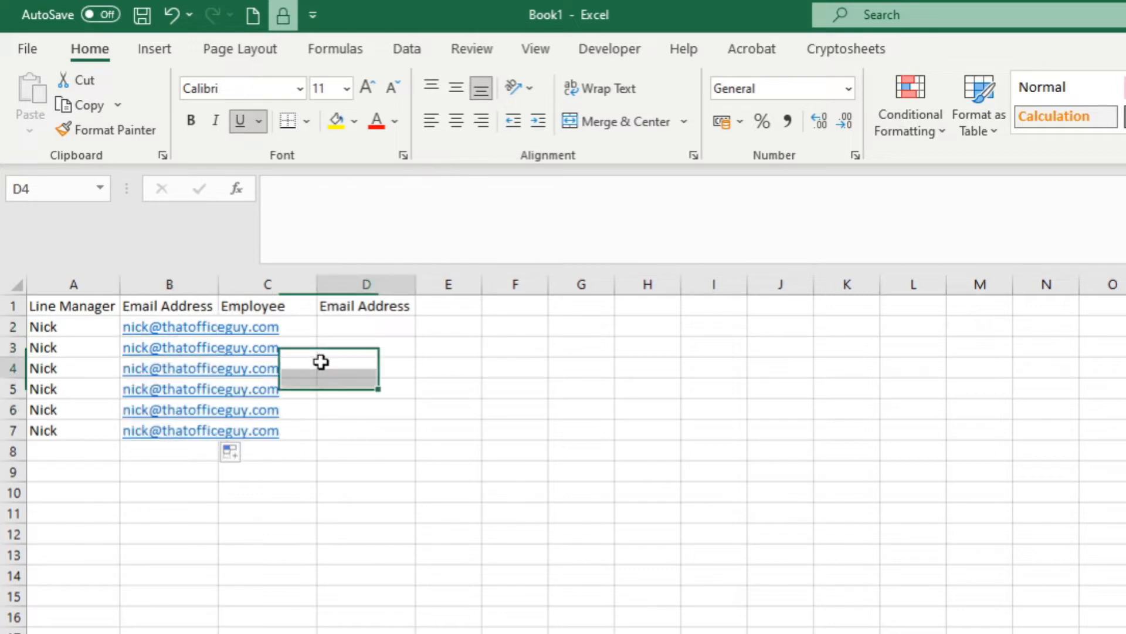
double_click(220, 284)
Enter the employee's name and e-mail in C2:D2, fill both down to row 7, and fit column D.
click(320, 328)
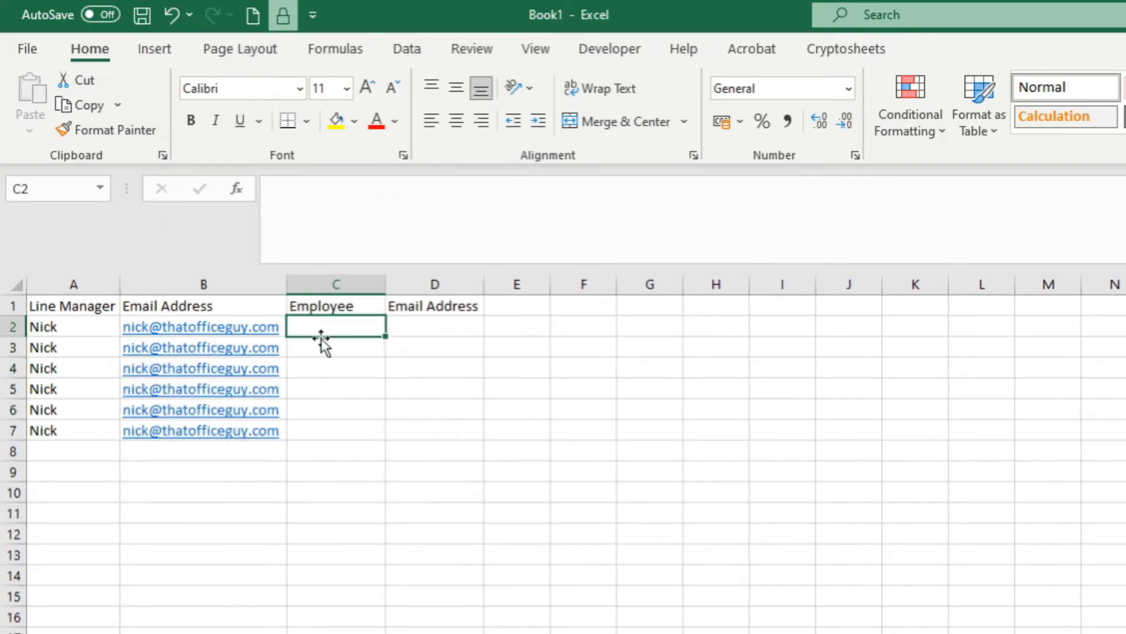
text(Chris)
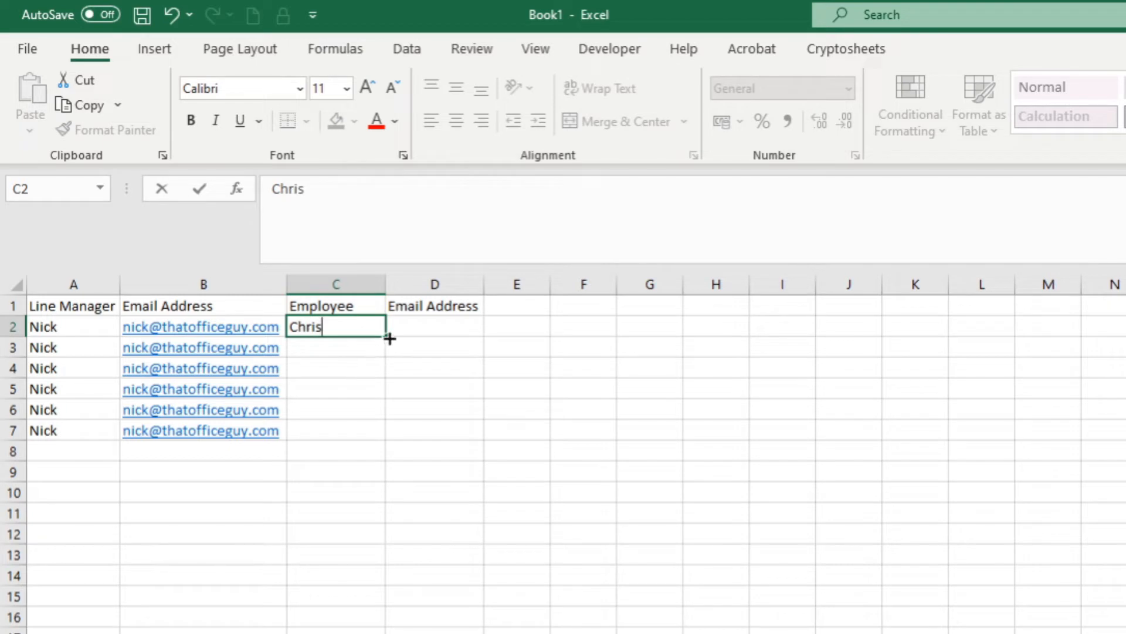
drag(386, 337, 388, 433)
click(430, 330)
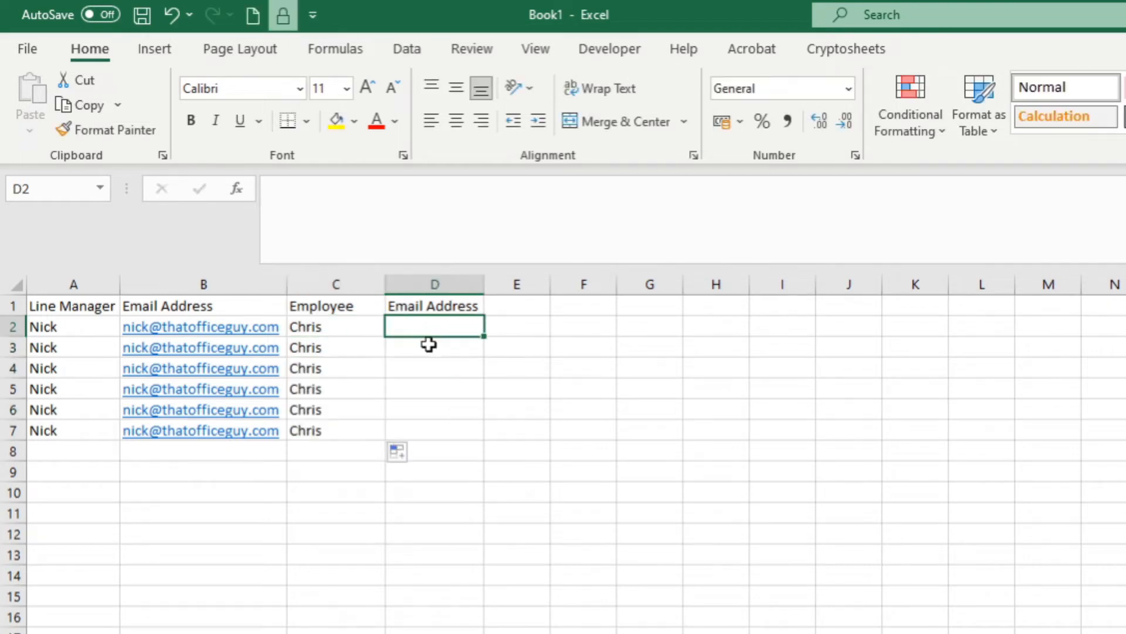
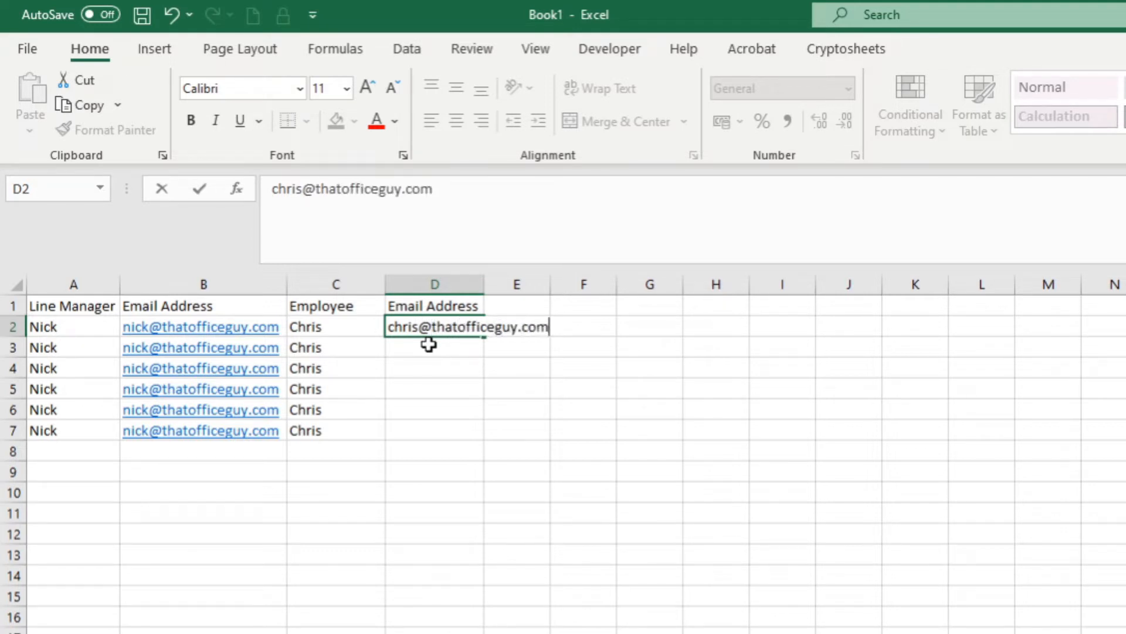
click(428, 365)
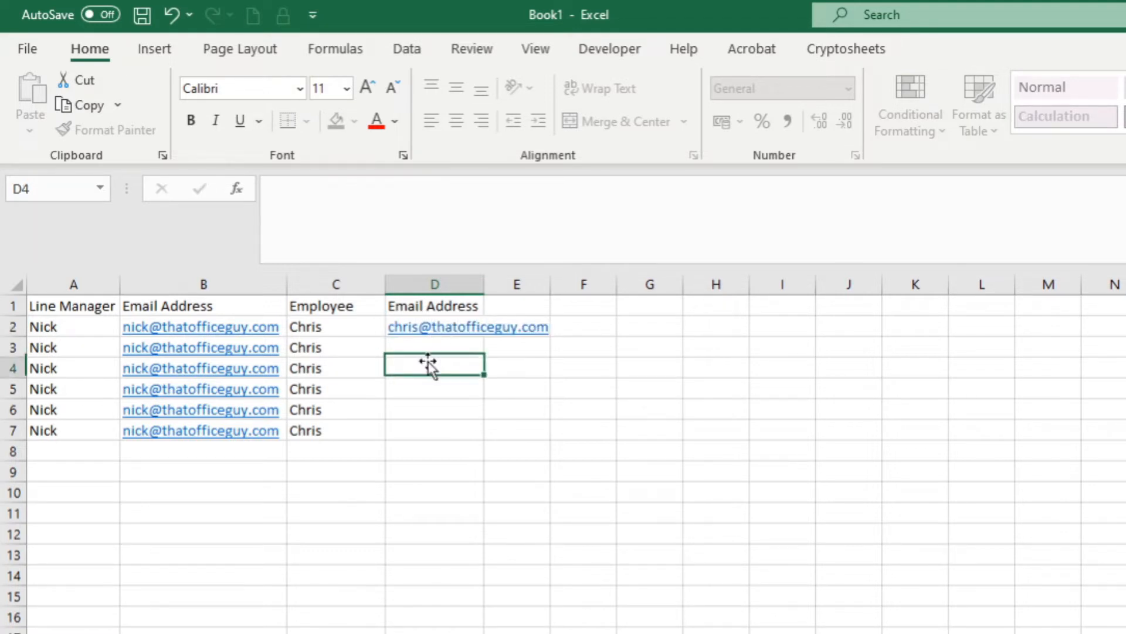
click(472, 332)
drag(483, 349, 481, 434)
click(440, 509)
double_click(485, 284)
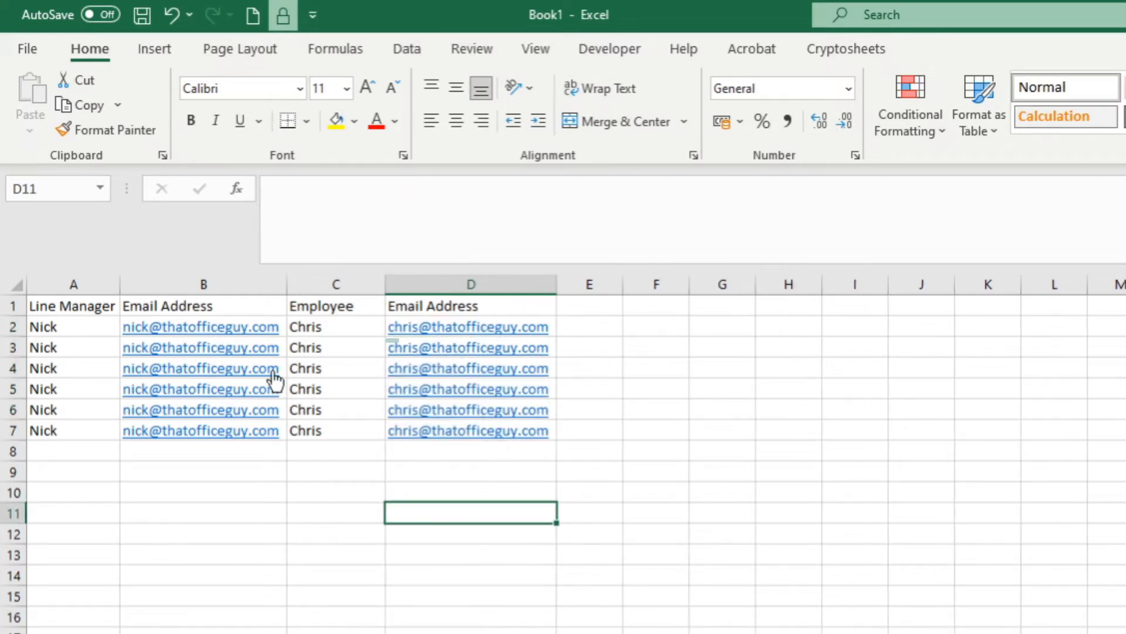
Rename the B1 header to 'Line Manager Email Address'.
click(74, 294)
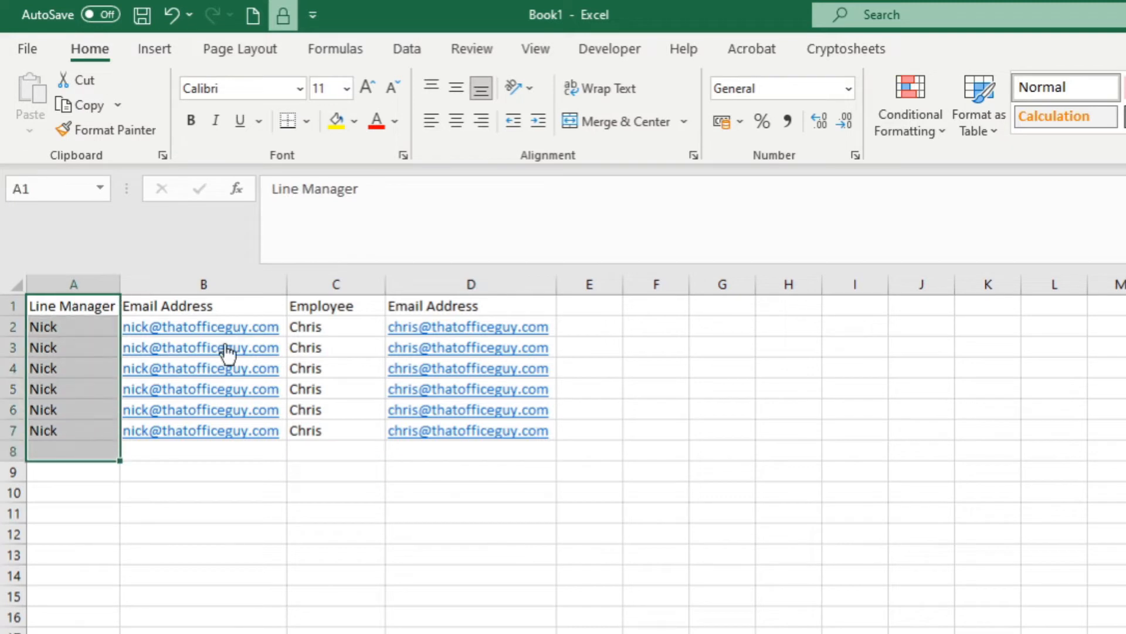
click(337, 284)
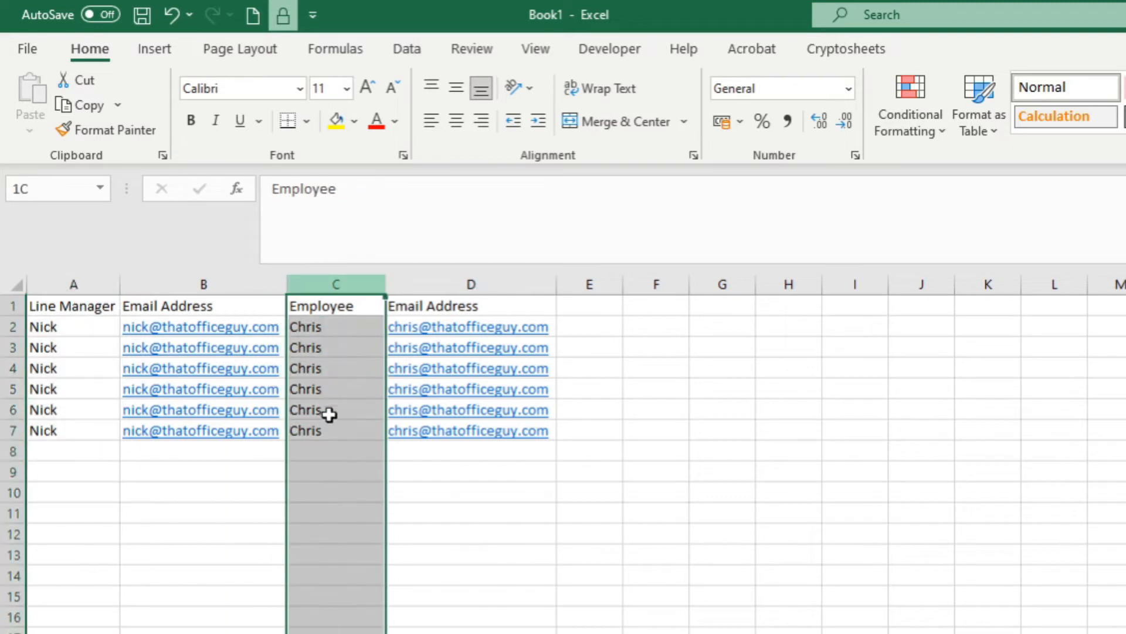
click(226, 304)
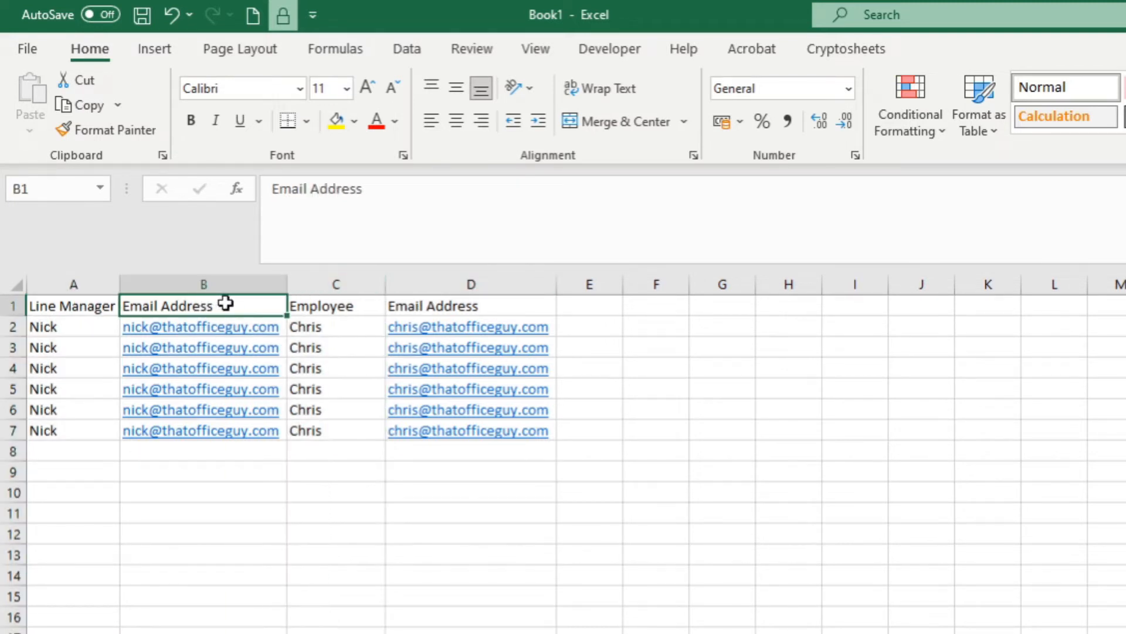
click(470, 306)
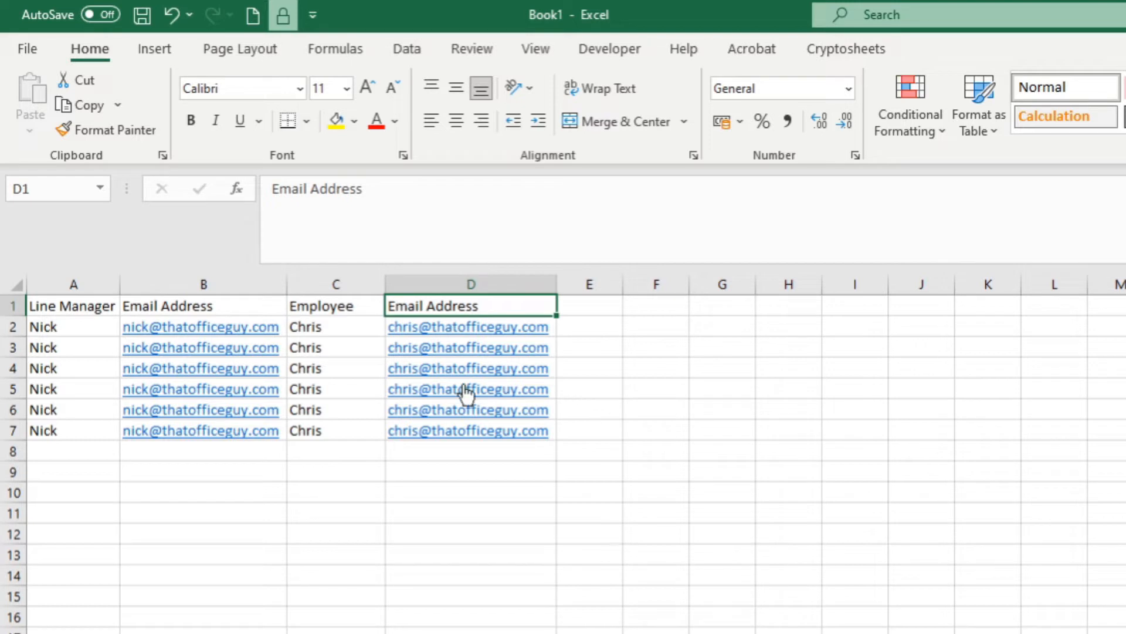
click(239, 304)
click(388, 305)
click(237, 305)
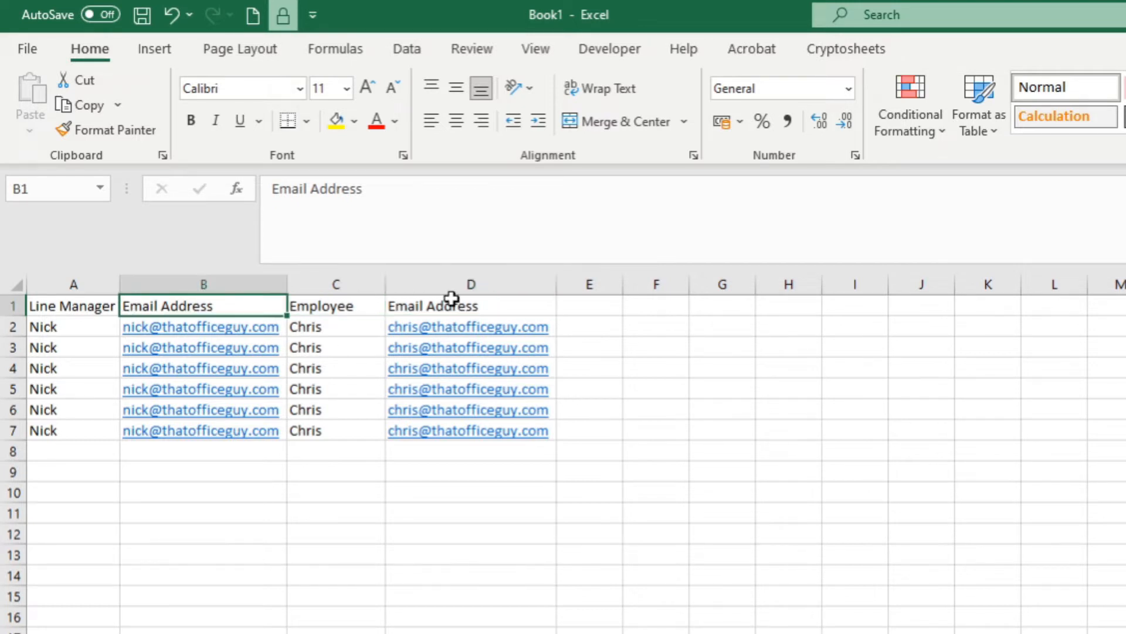
click(453, 302)
click(231, 306)
click(423, 299)
click(237, 305)
click(451, 299)
click(243, 304)
click(270, 213)
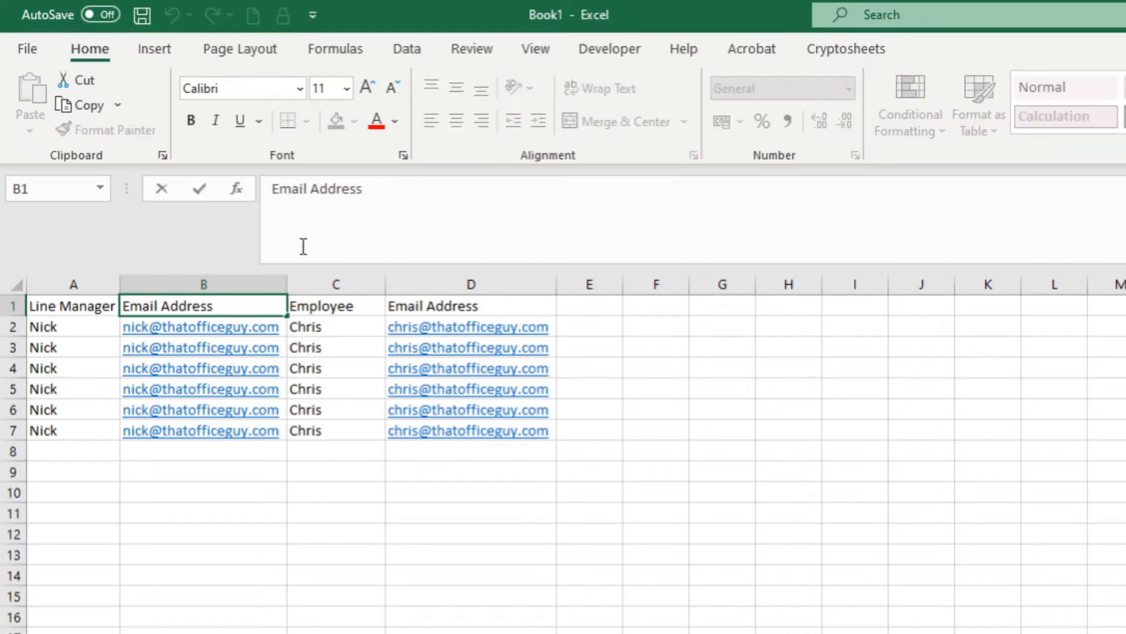
text(Line Manag)
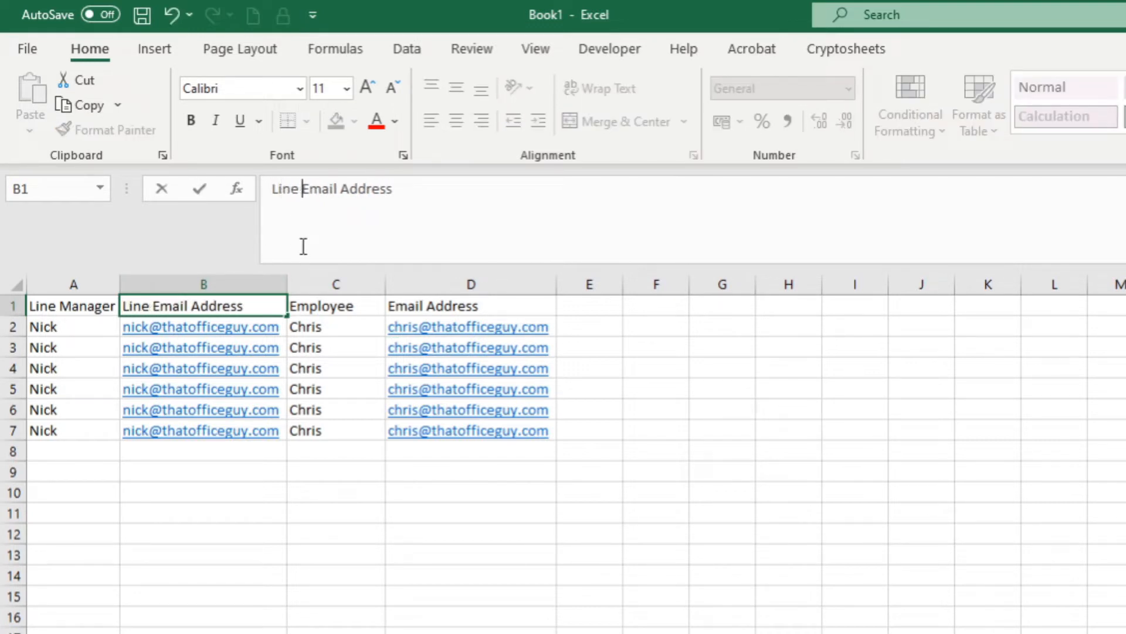
text(er)
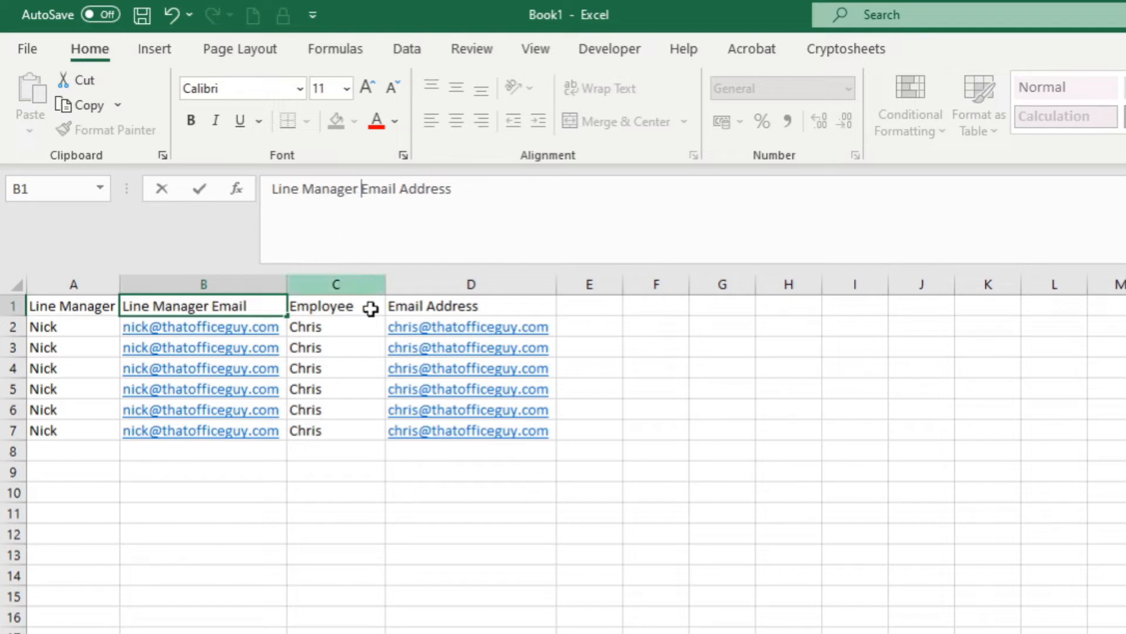
click(464, 304)
Rename the D1 header to 'Employee Email Address'.
click(265, 192)
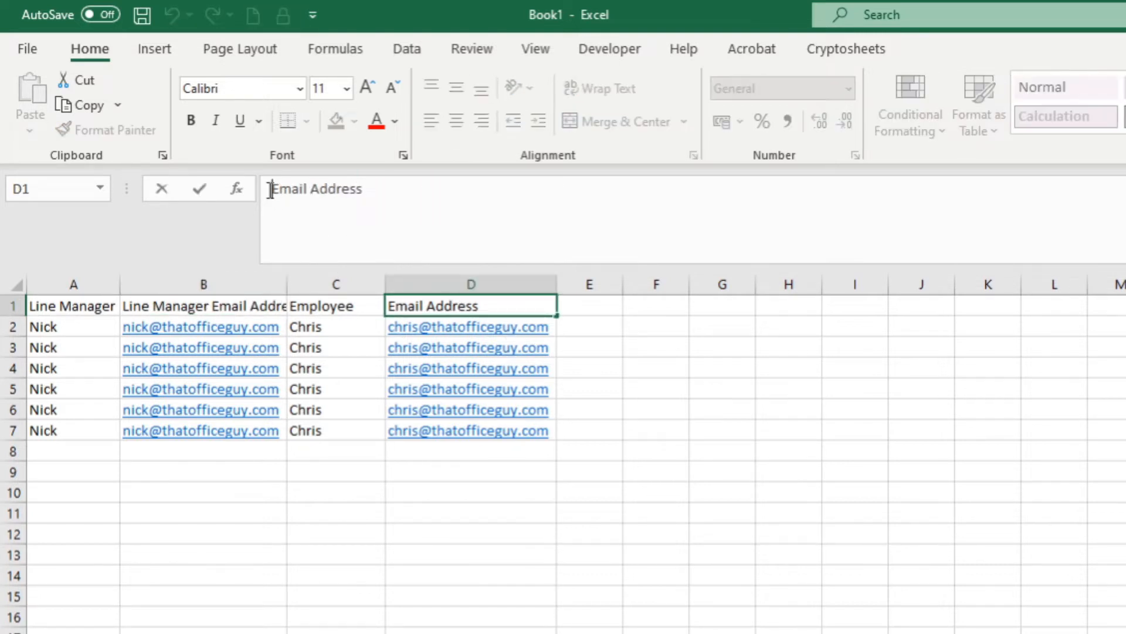
text(Employee)
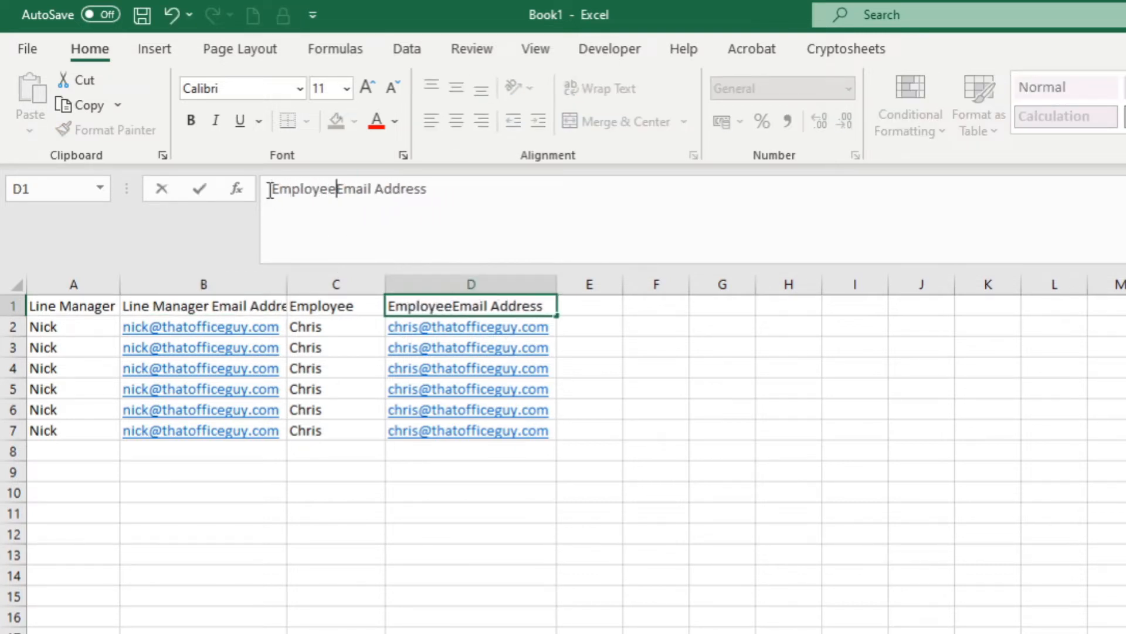
click(845, 569)
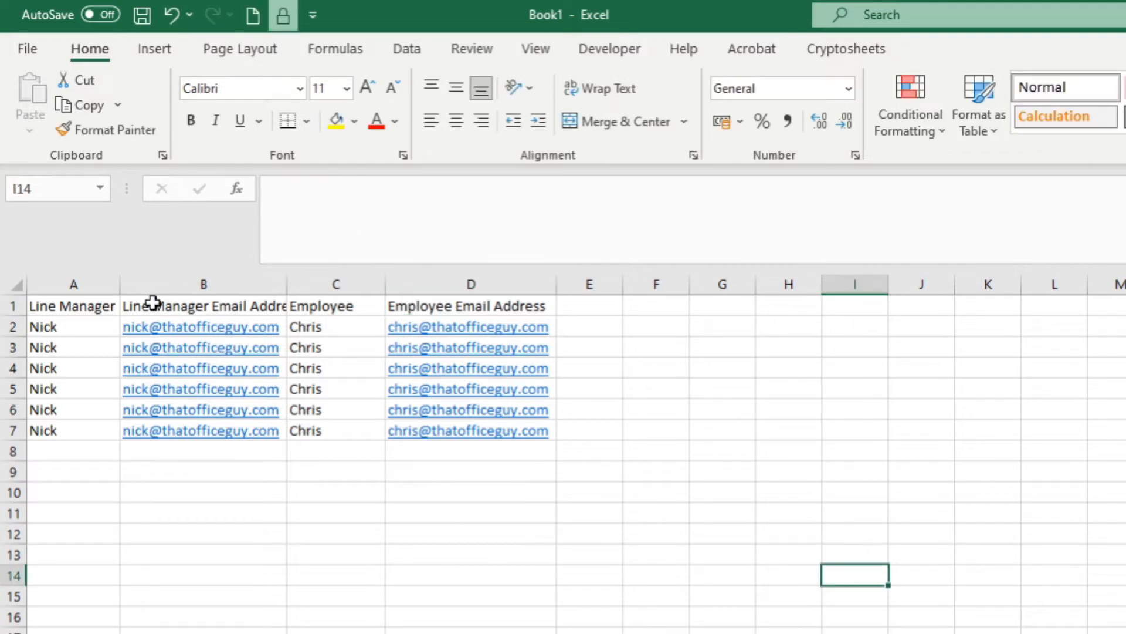
drag(101, 304, 472, 447)
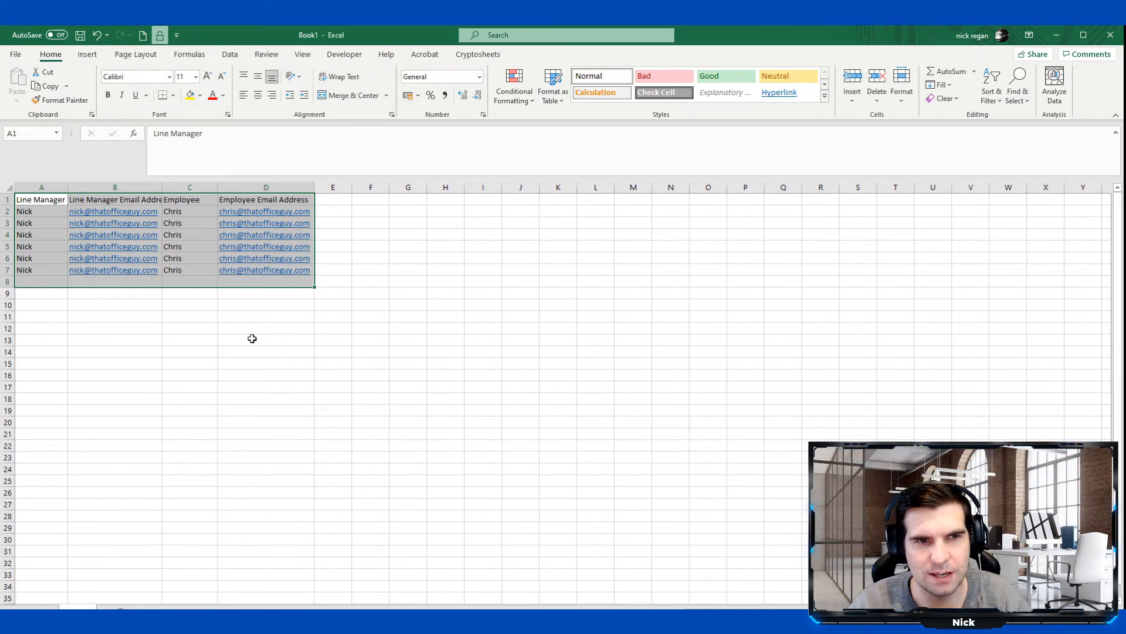
Convert A1:D7 into a formatted table with headers, banded rows and filter buttons.
click(201, 325)
click(120, 198)
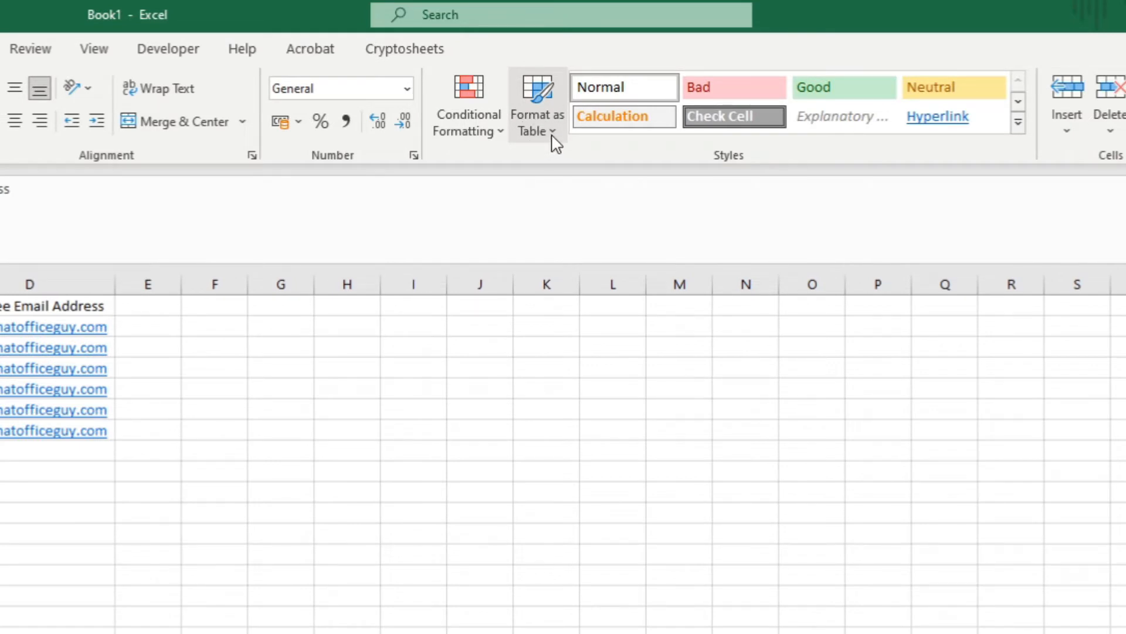
click(552, 137)
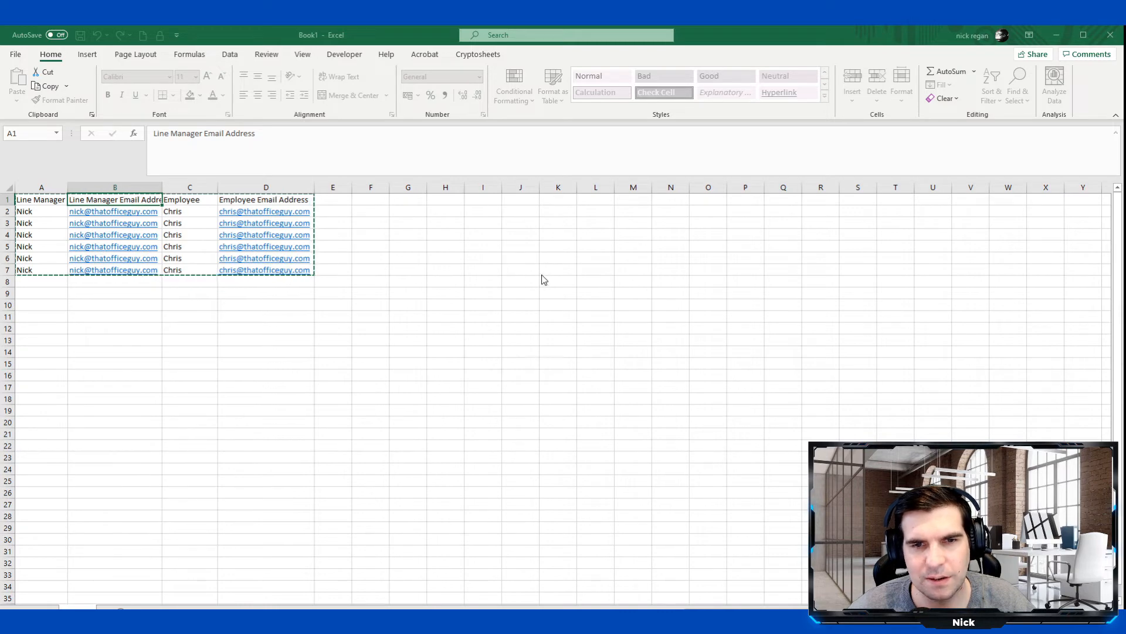
key(ctrl+t)
key(Return)
click(196, 317)
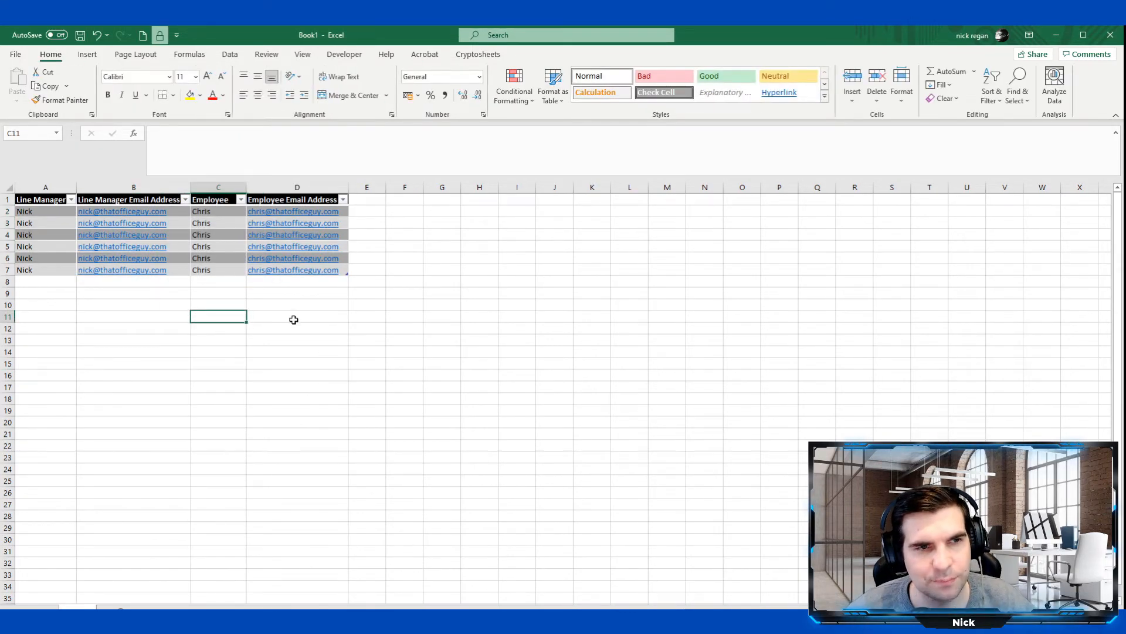
click(220, 218)
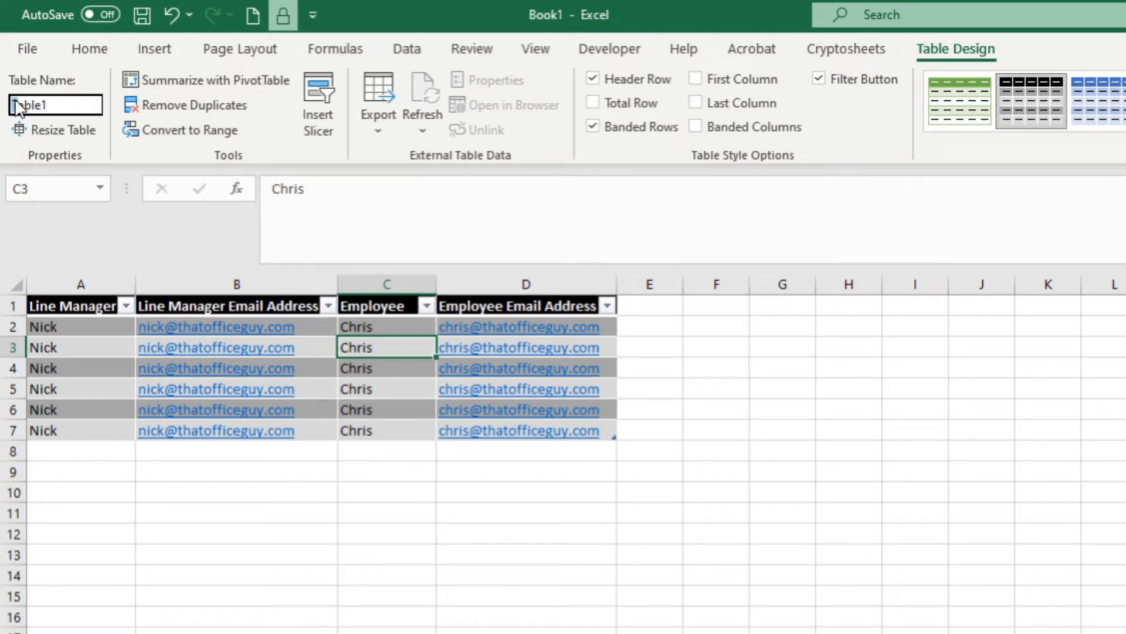
Replace the table name Table1 with Line_Manager.
drag(47, 106, 7, 106)
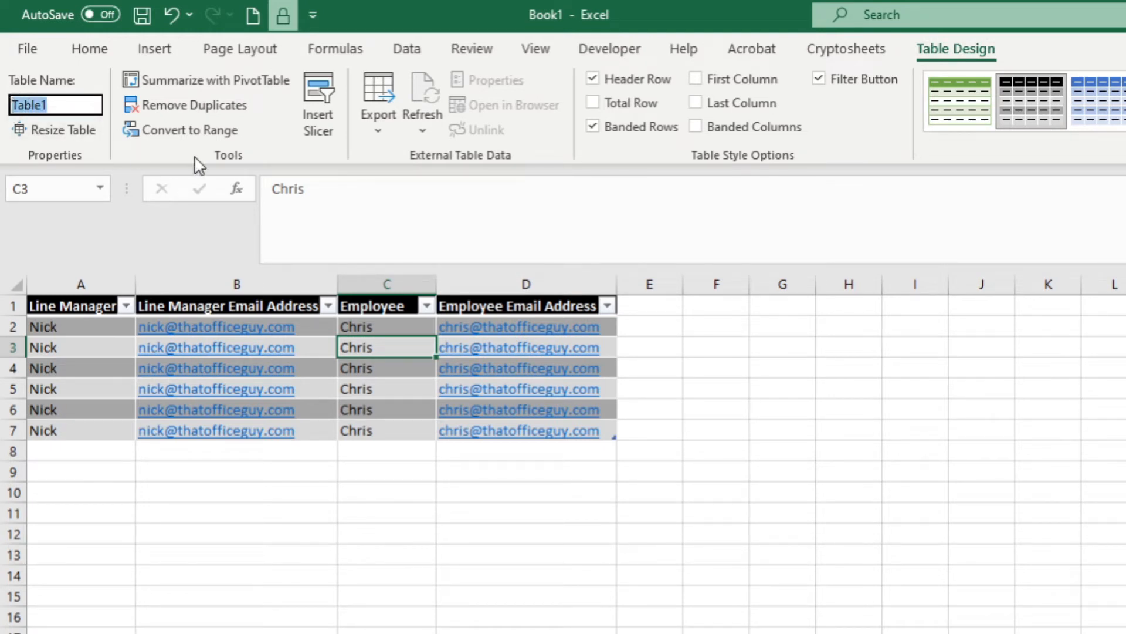
text(Line_Manager)
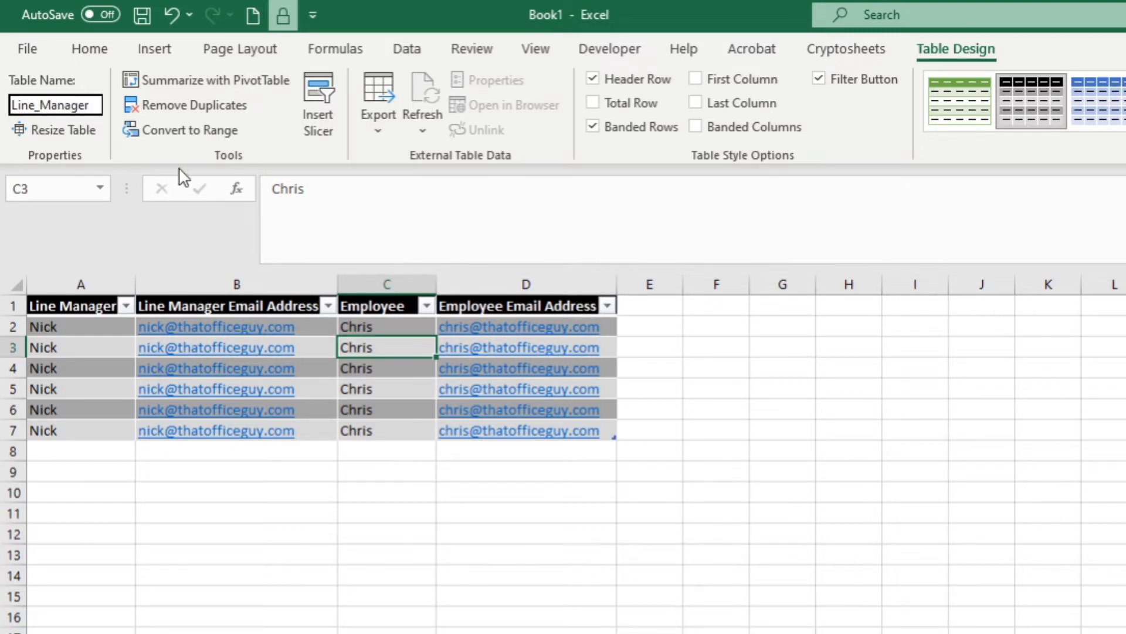
key(Return)
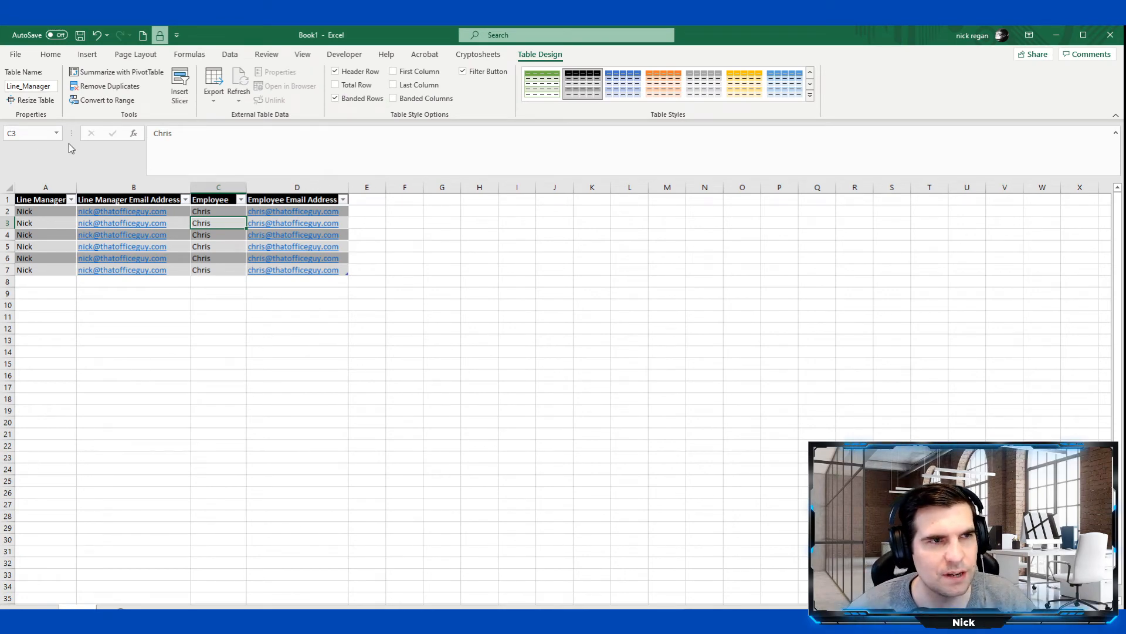
click(21, 56)
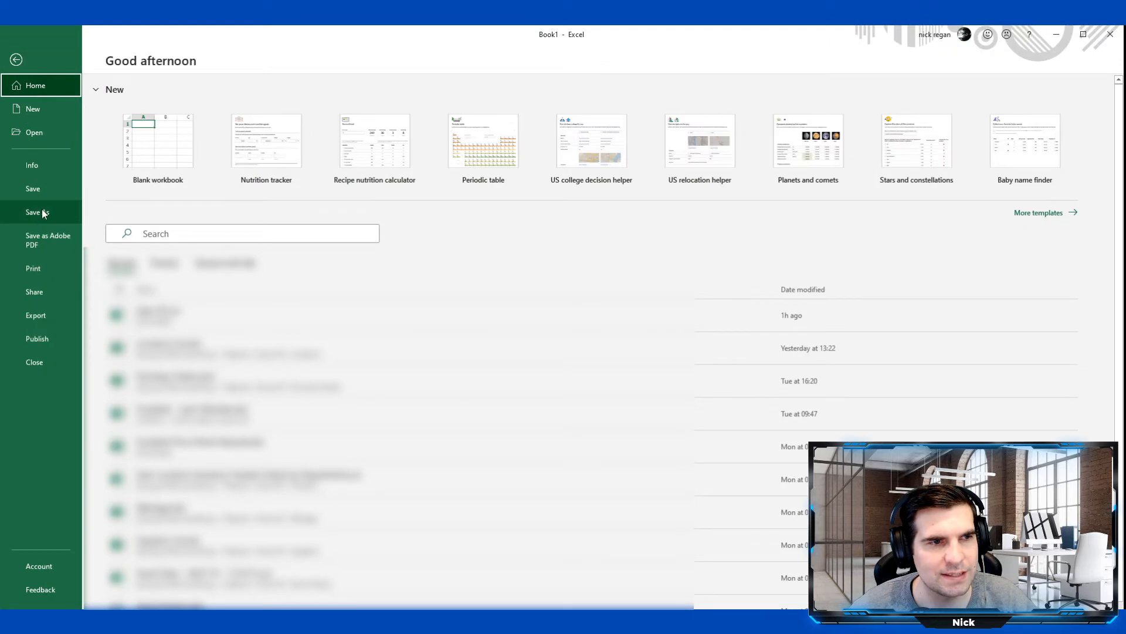
Save the workbook as Line Managers in That Office Guy's Documents > General folder.
click(43, 215)
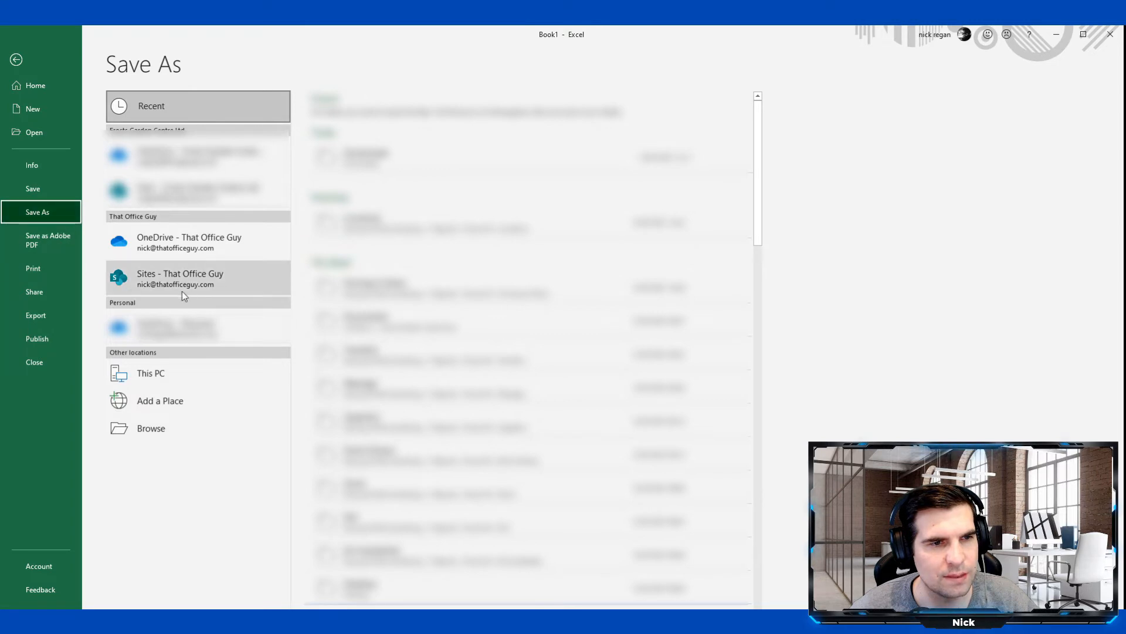
click(225, 287)
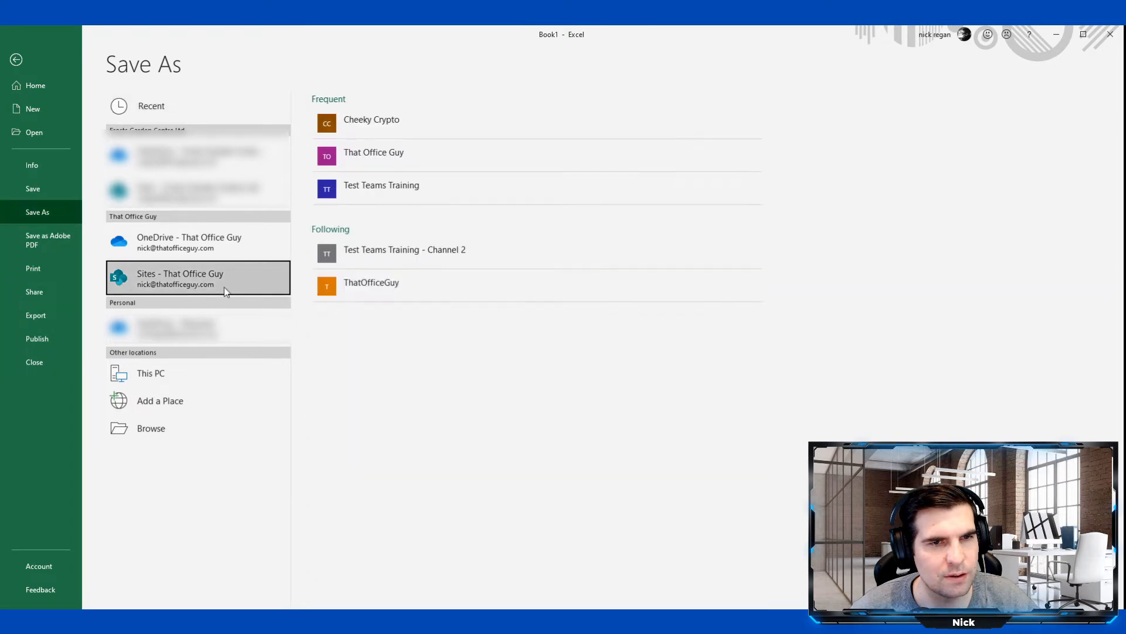
click(419, 161)
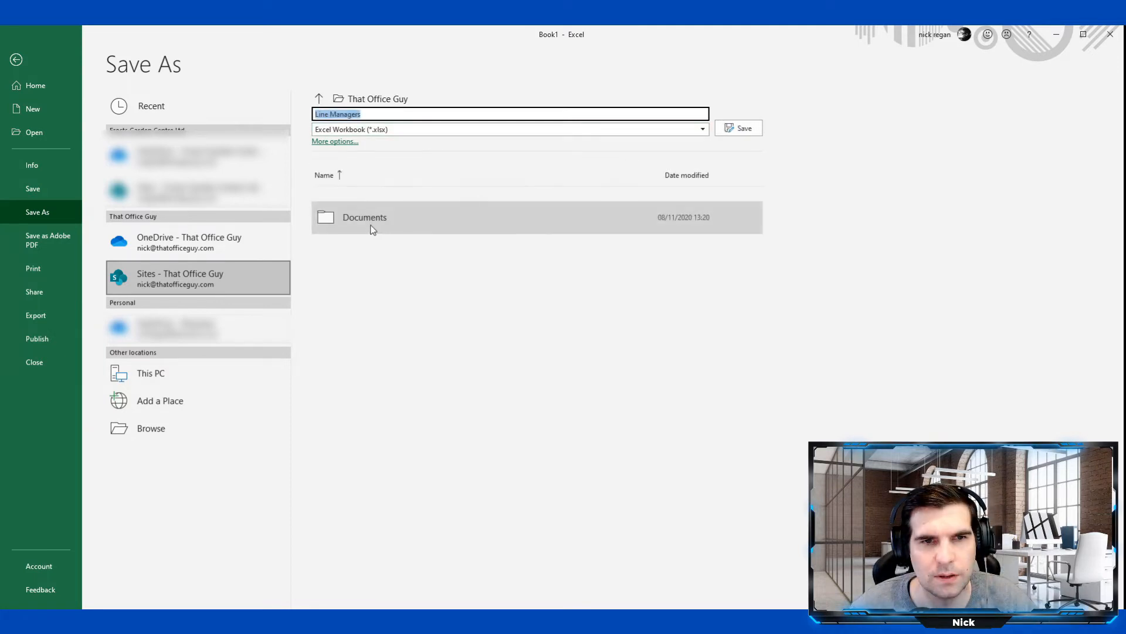
click(371, 228)
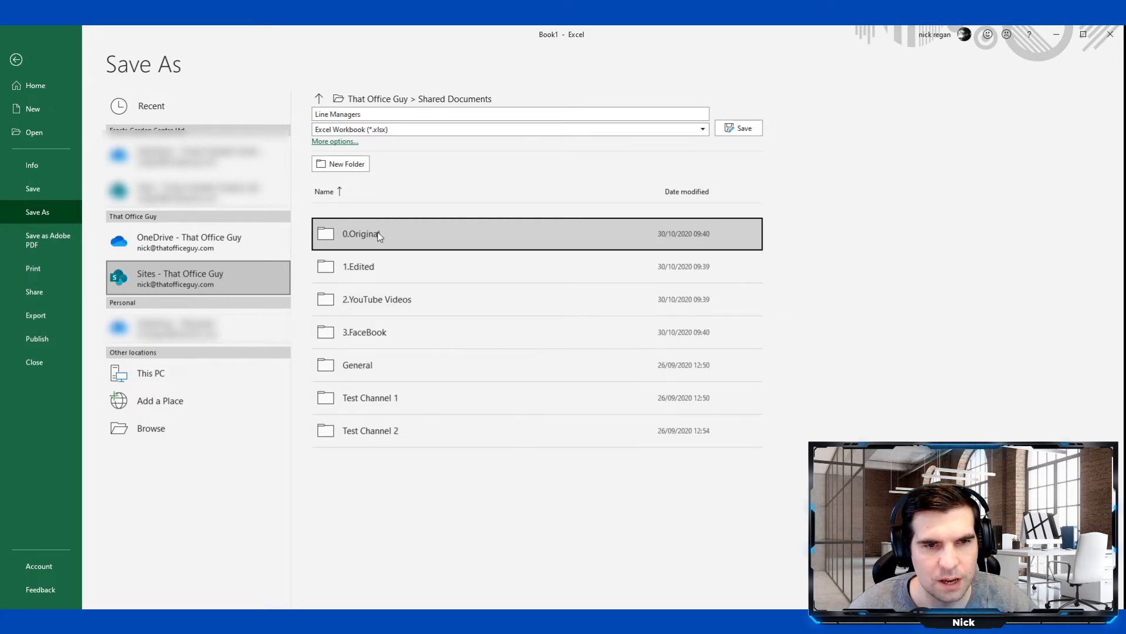
click(348, 379)
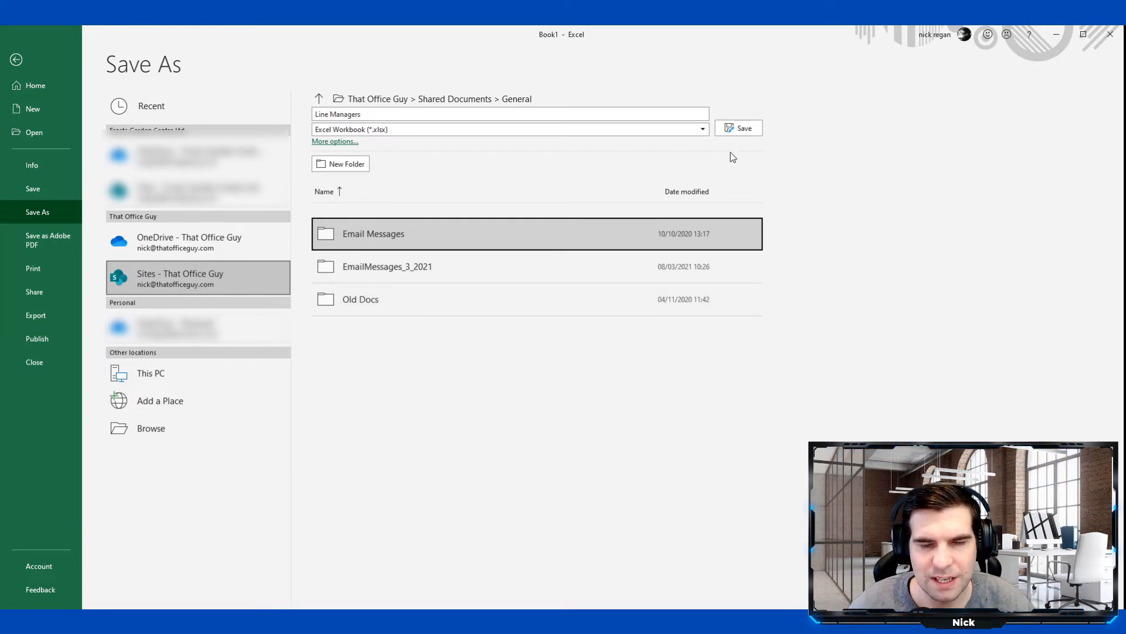
click(742, 129)
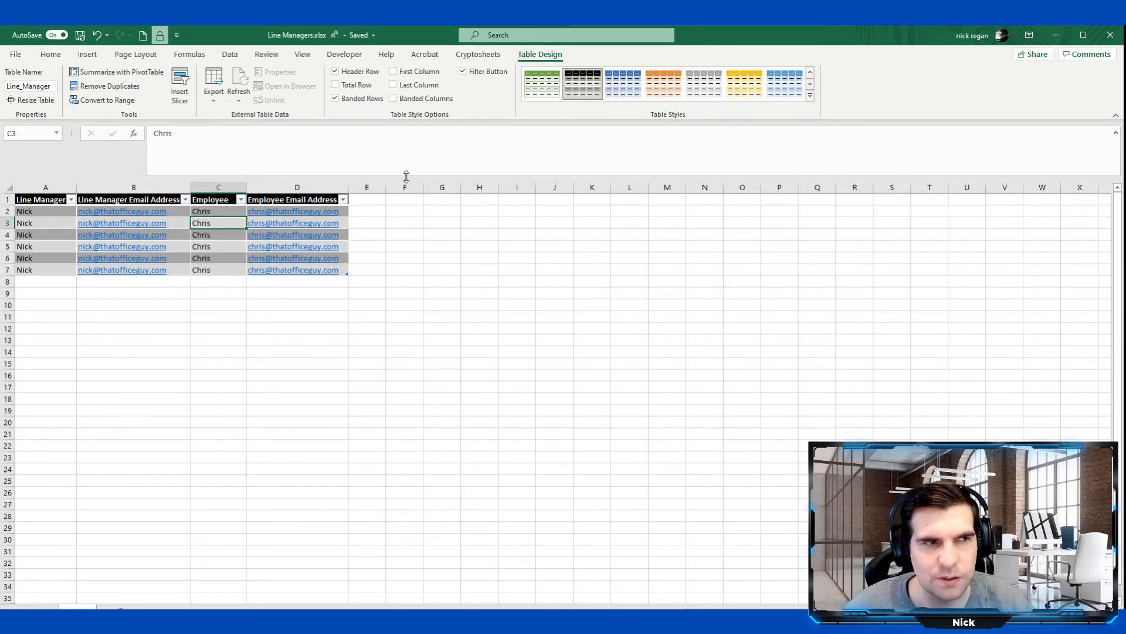
Switch from Excel back to the Holiday Request flow in Power Automate.
key(alt+Tab)
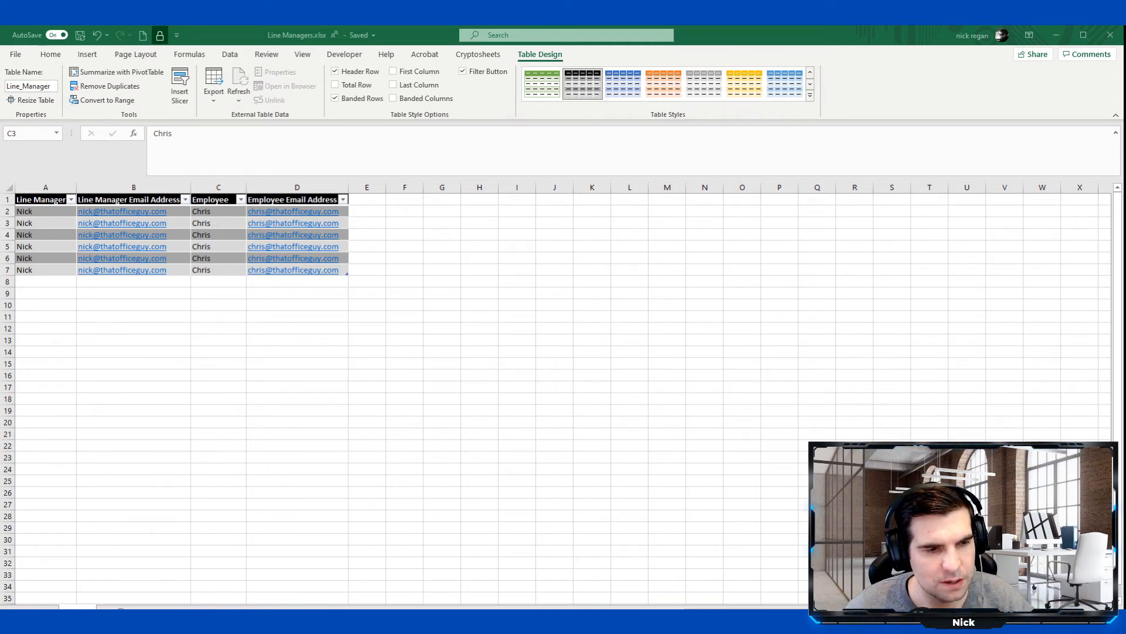
key(alt+Tab)
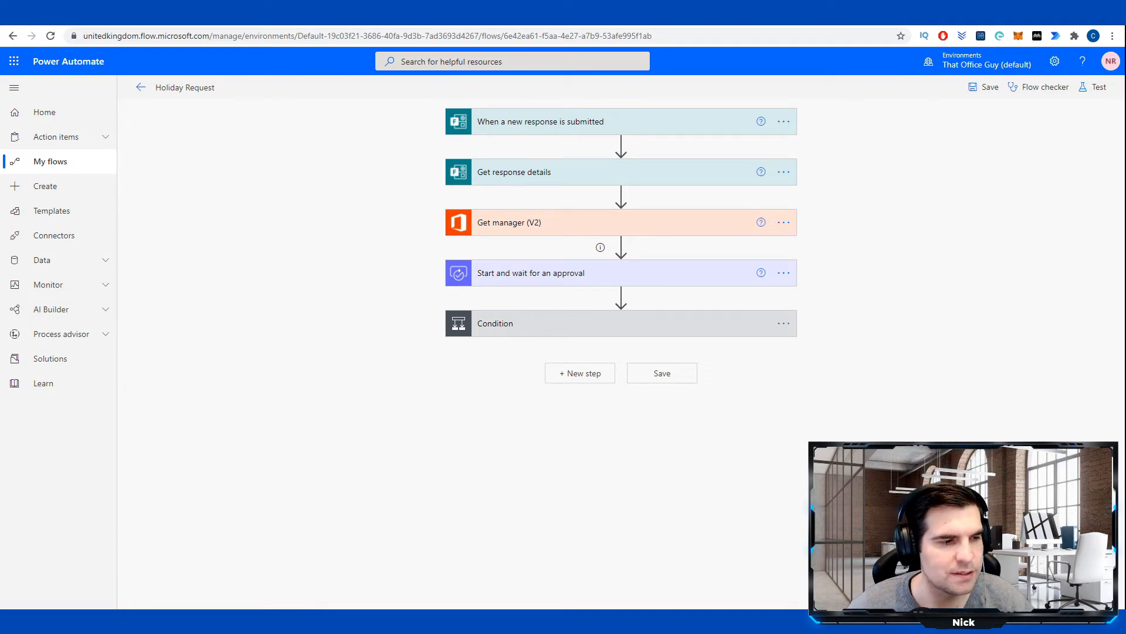
Delete the Get manager (V2) step and insert a new step below Get response details.
click(785, 226)
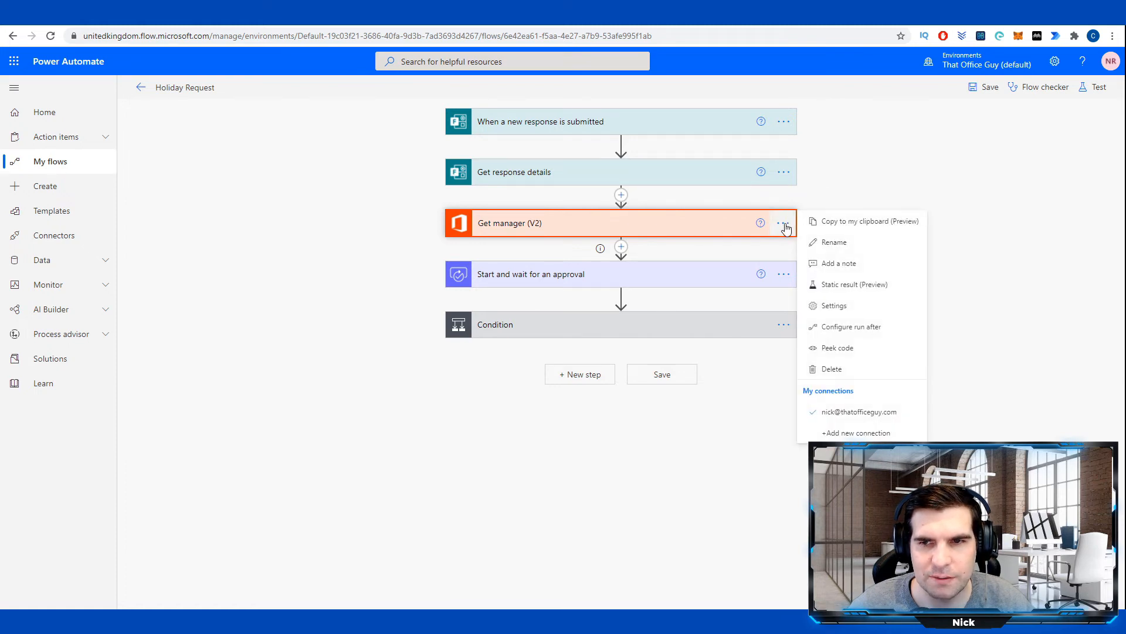
click(829, 370)
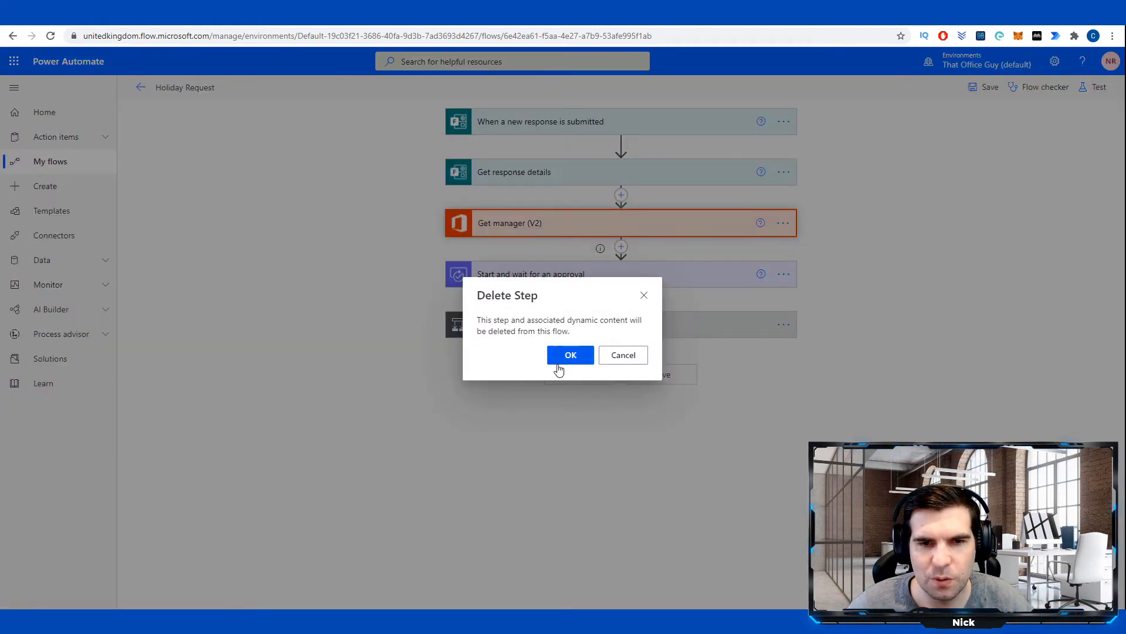
click(559, 368)
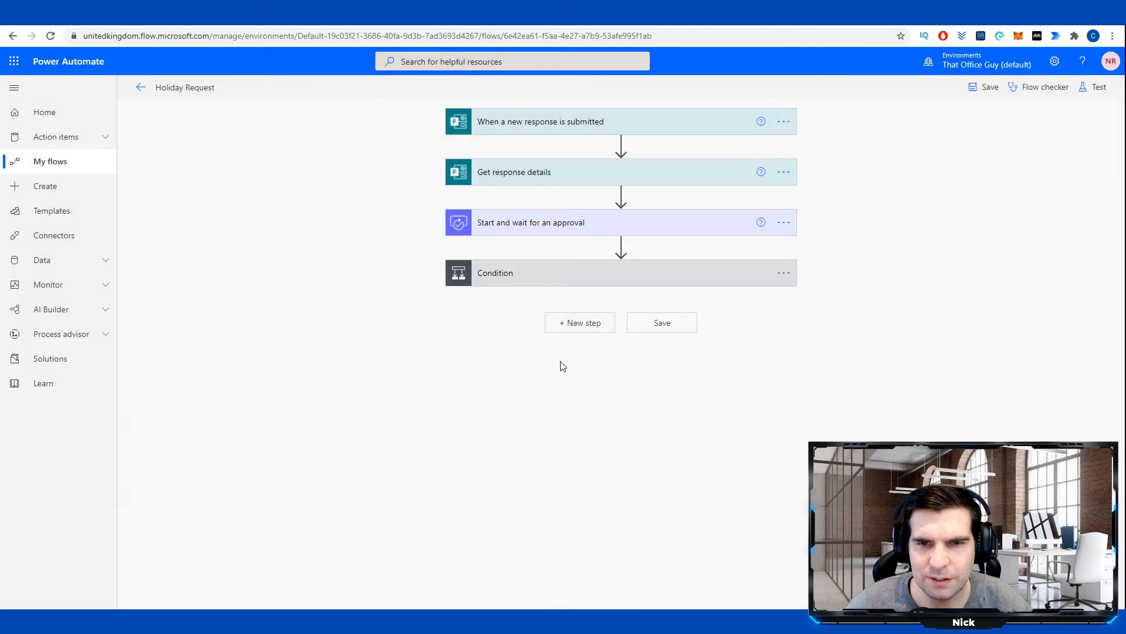
click(621, 194)
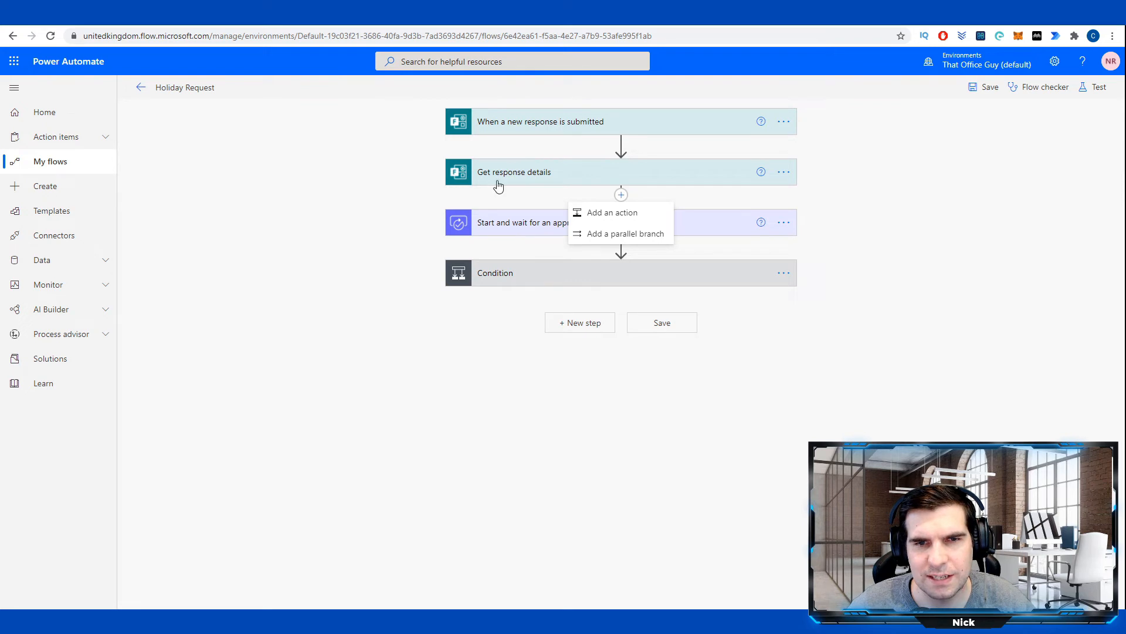
Search 'get row' and add the Excel Online (Business) Get a row action after Get response details.
click(616, 214)
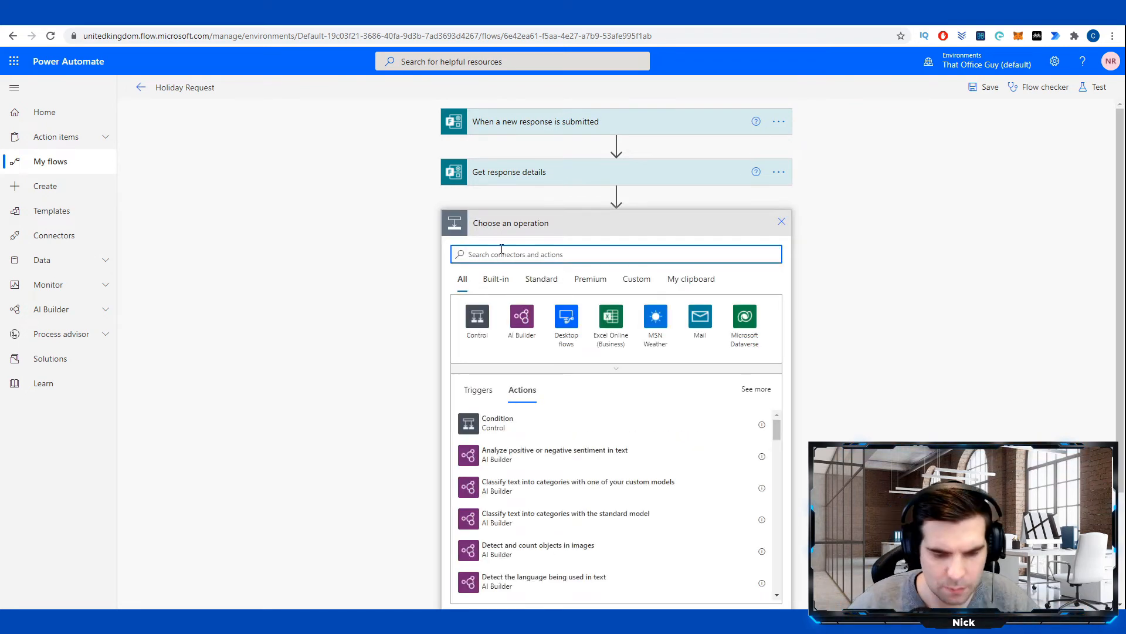
text(get row)
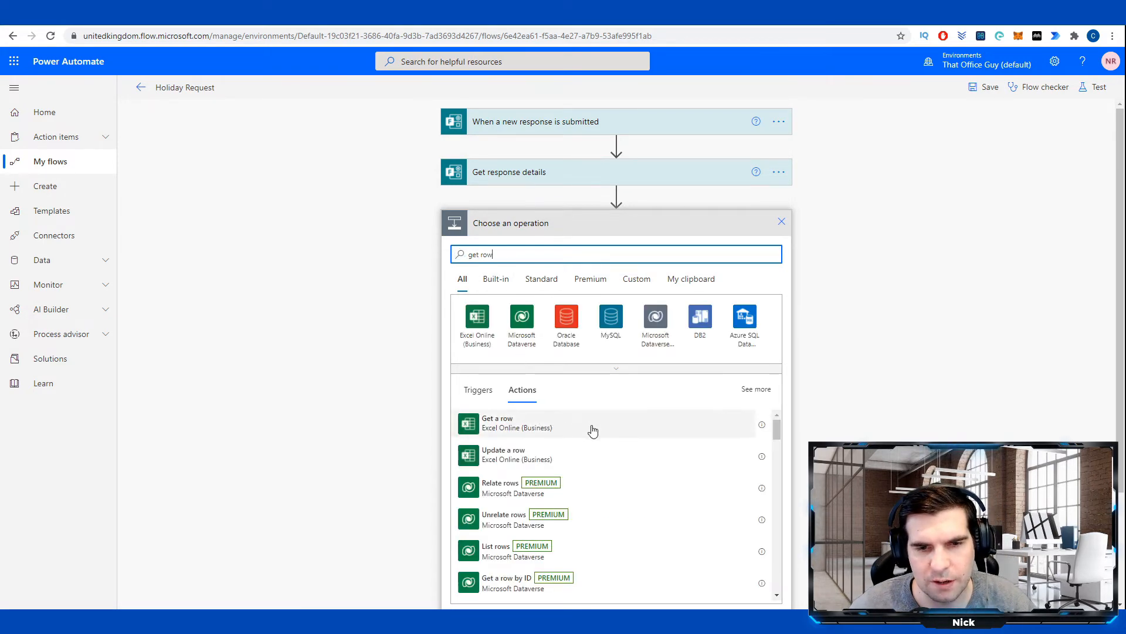
scroll(591, 447, down, 3)
scroll(596, 471, up, 3)
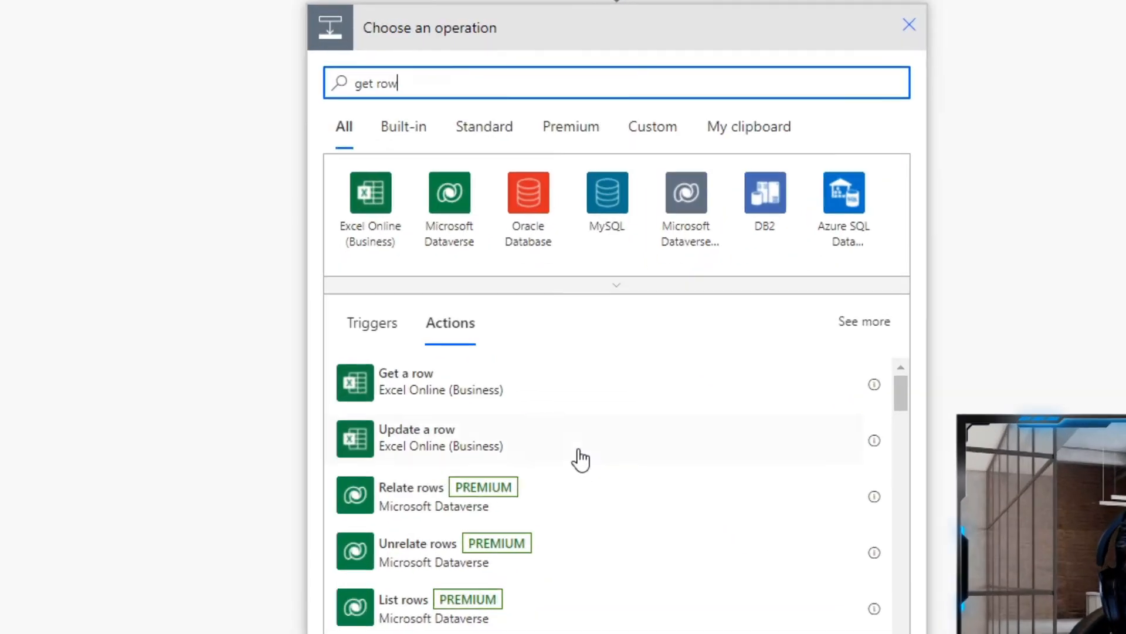
click(382, 390)
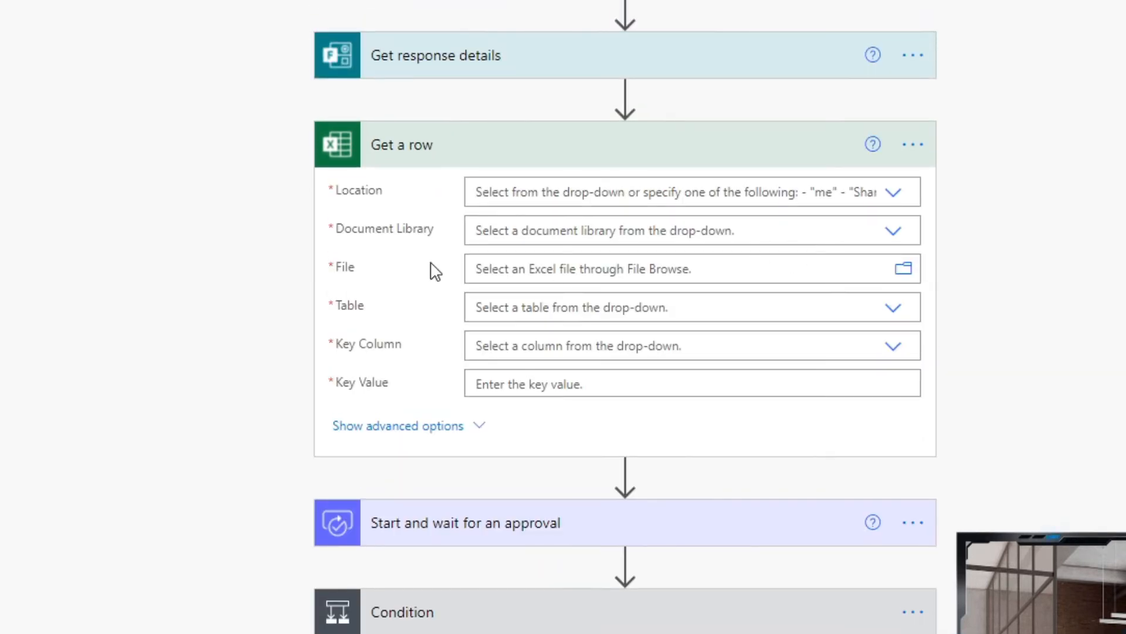
Point Get a row at the That Office Guy SharePoint site, Documents library, General/Line Managers.xlsx.
click(906, 200)
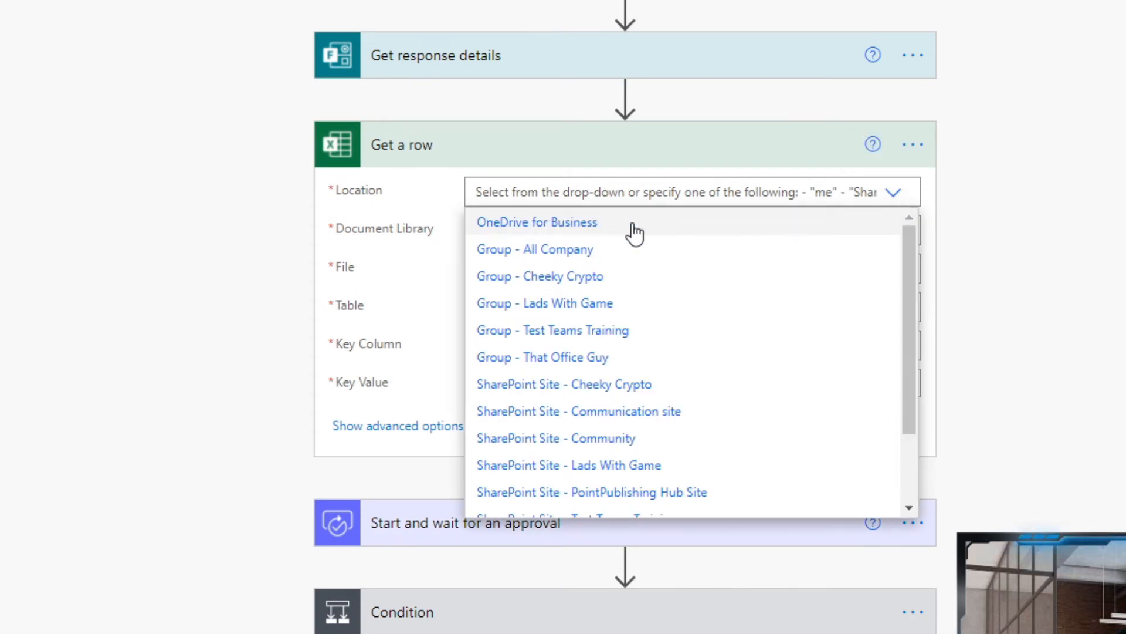
scroll(583, 452, down, 3)
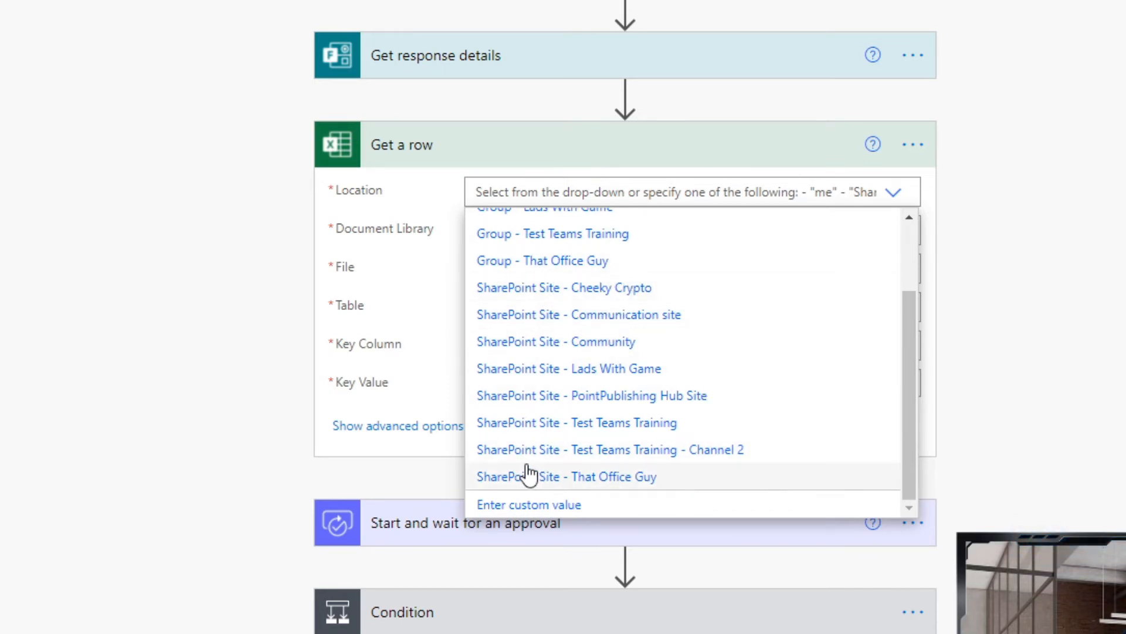
click(612, 488)
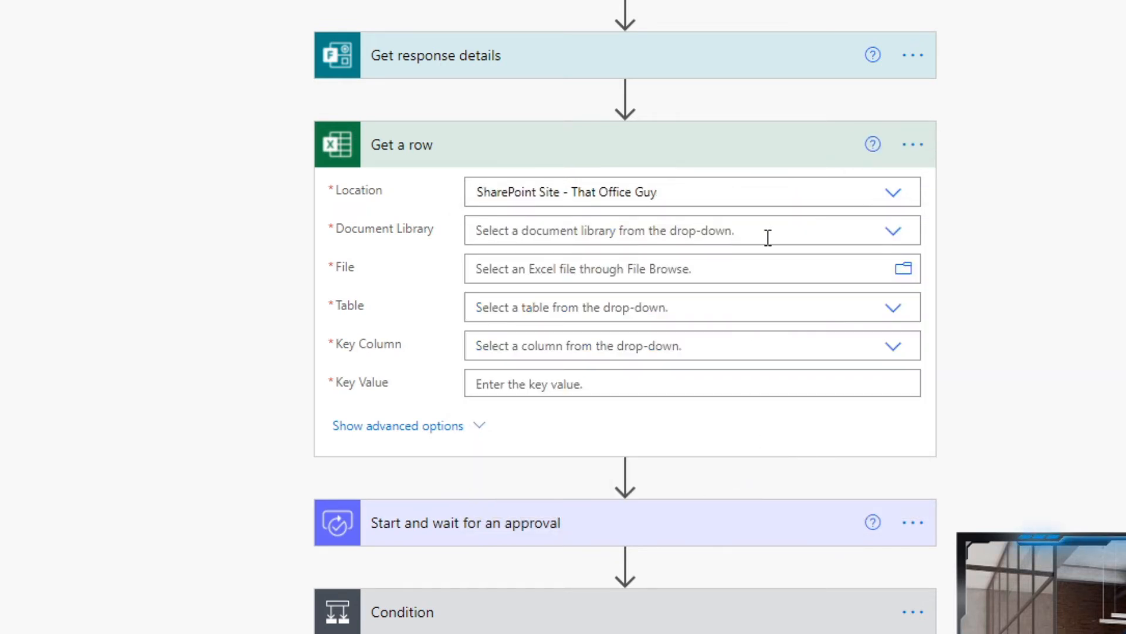
click(887, 241)
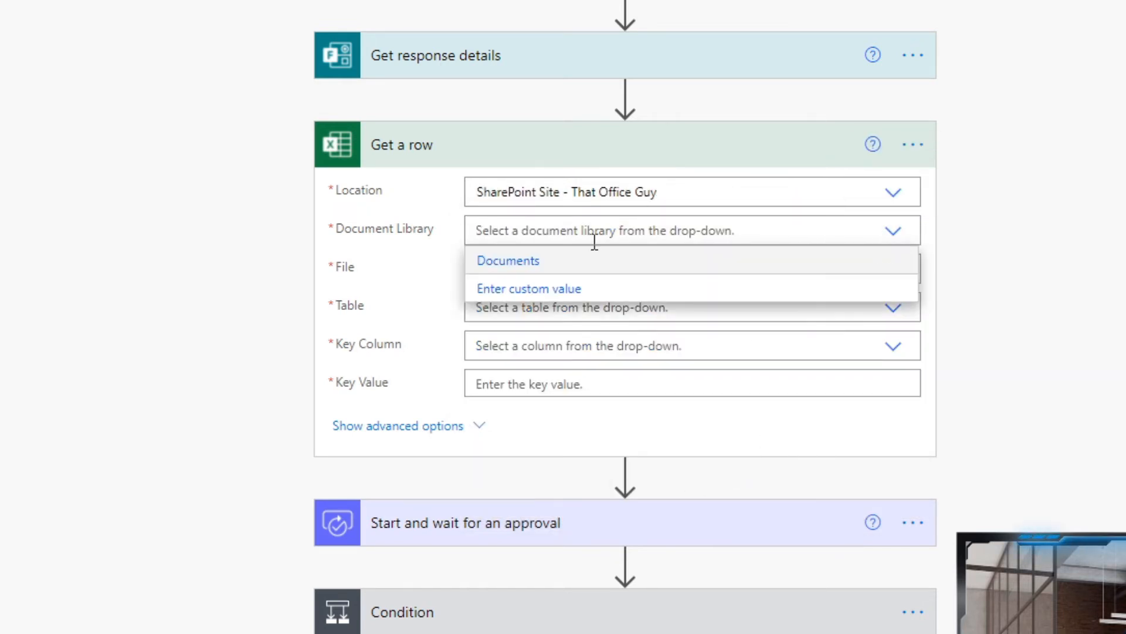
click(508, 261)
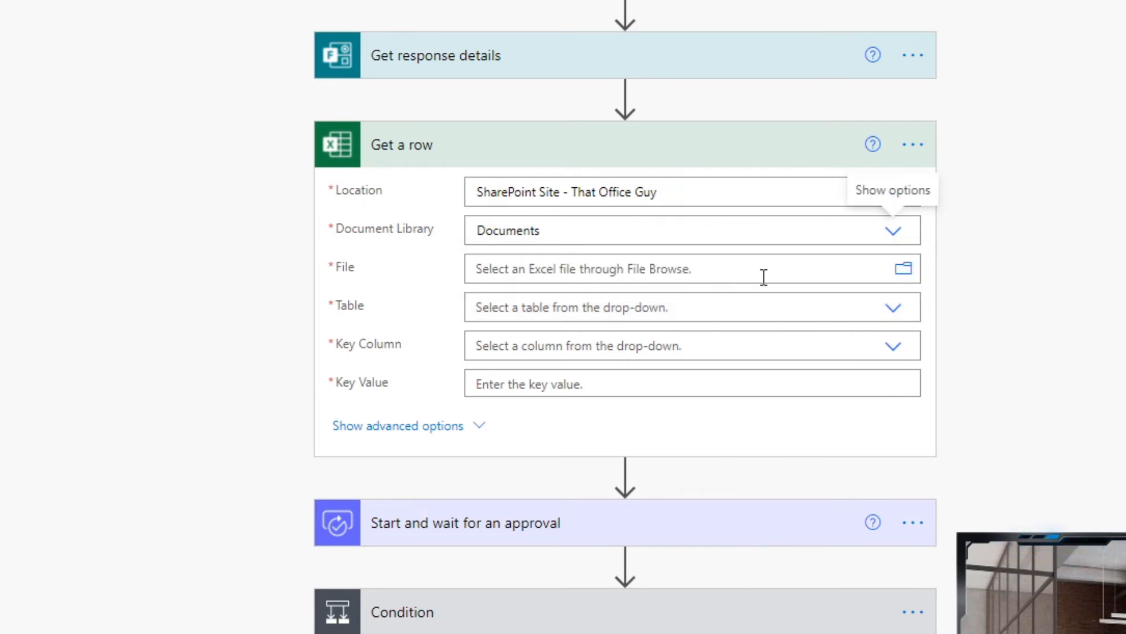
click(903, 270)
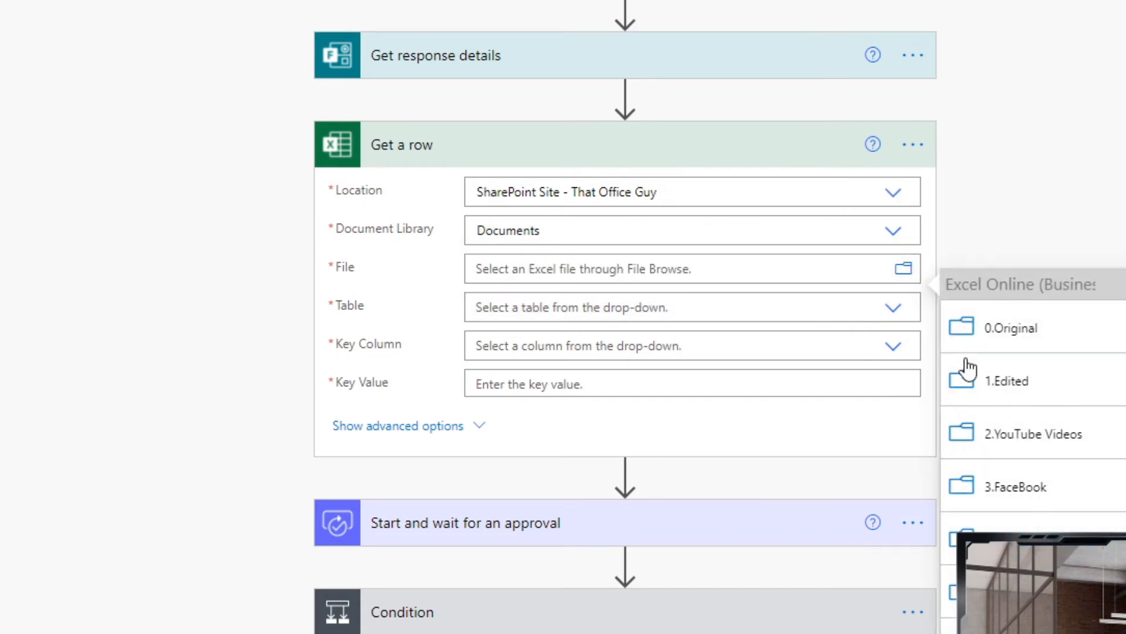
click(1085, 622)
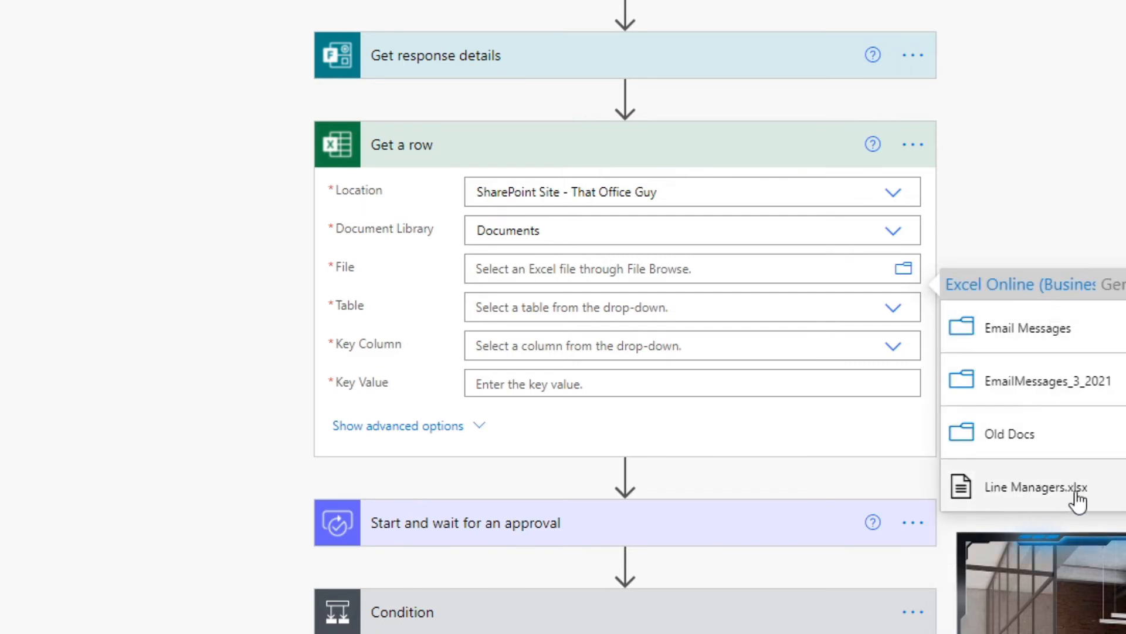
click(1038, 492)
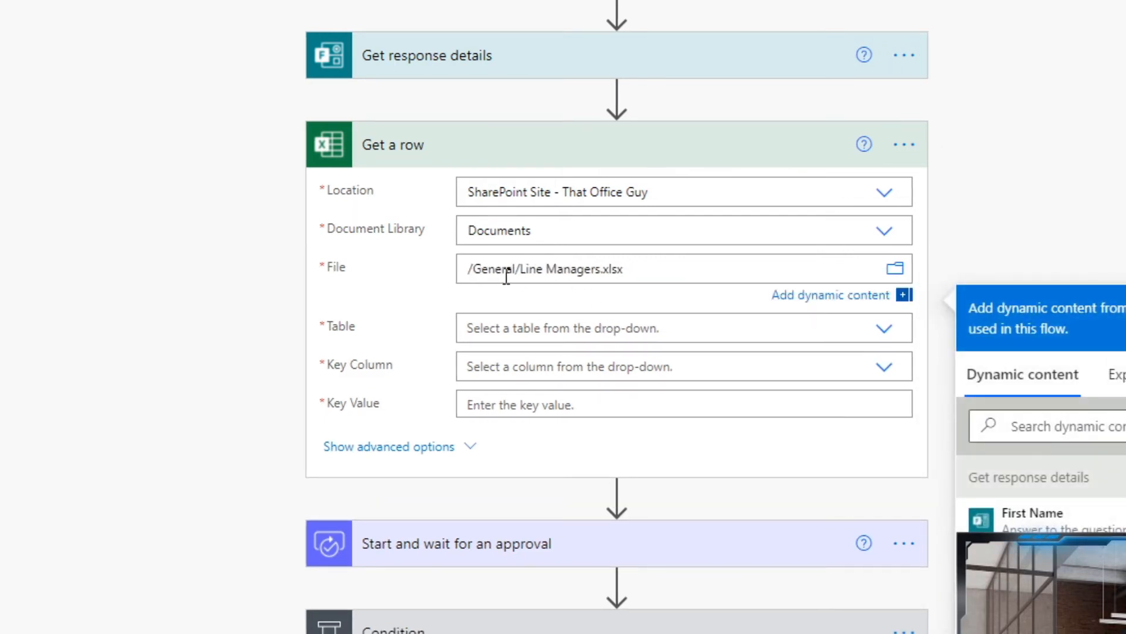
Choose the Line_Manager table with Employee Email Address as the key column.
click(857, 328)
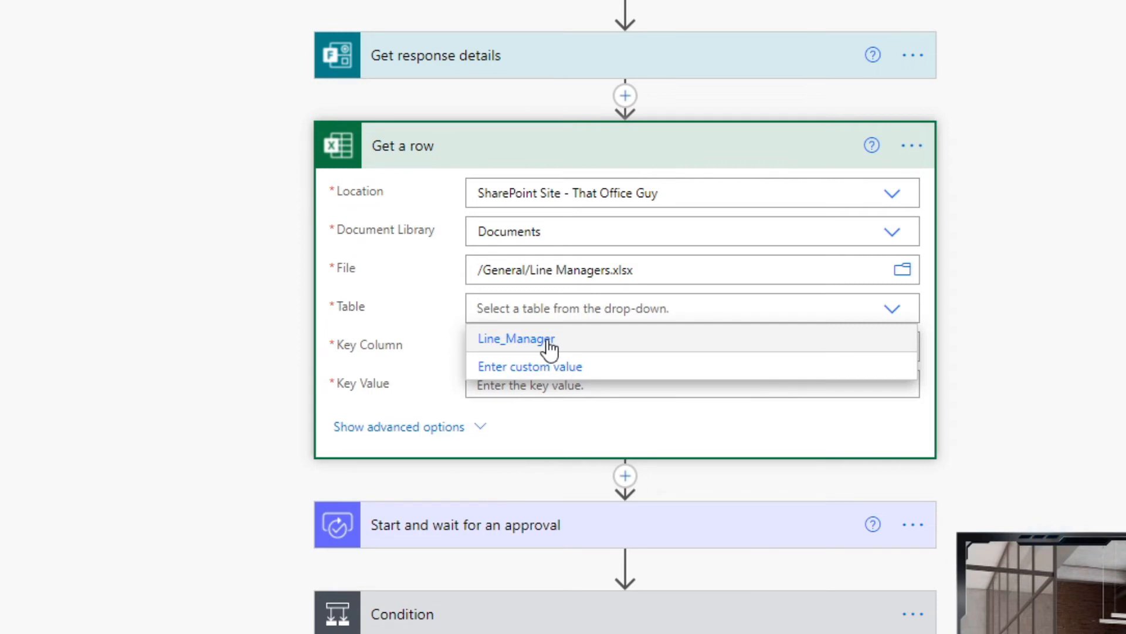
click(515, 346)
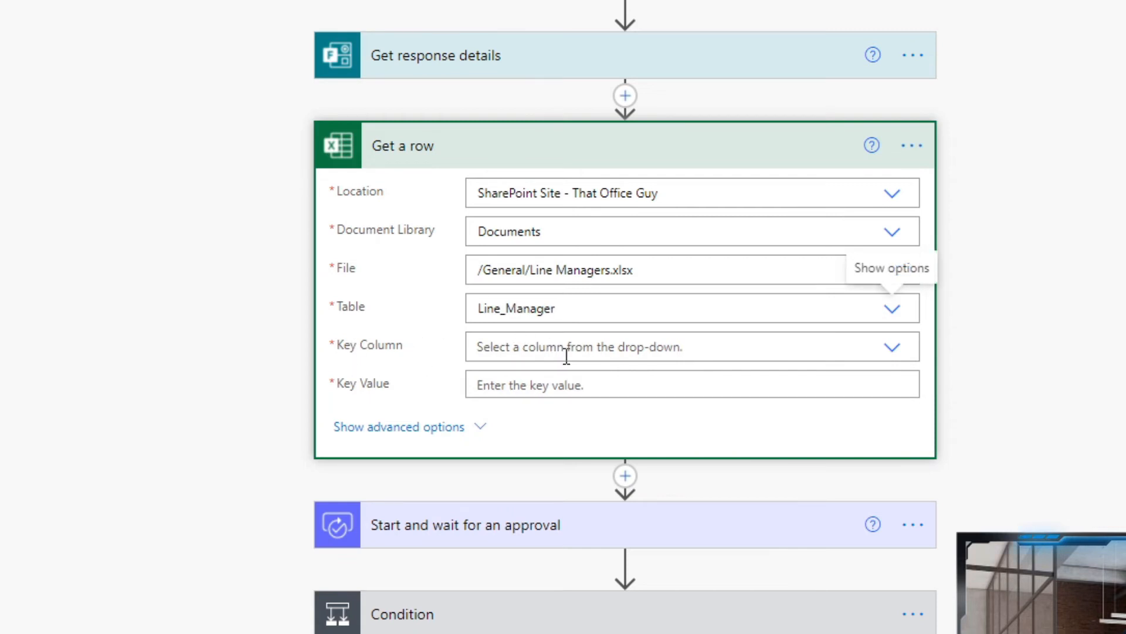
click(627, 350)
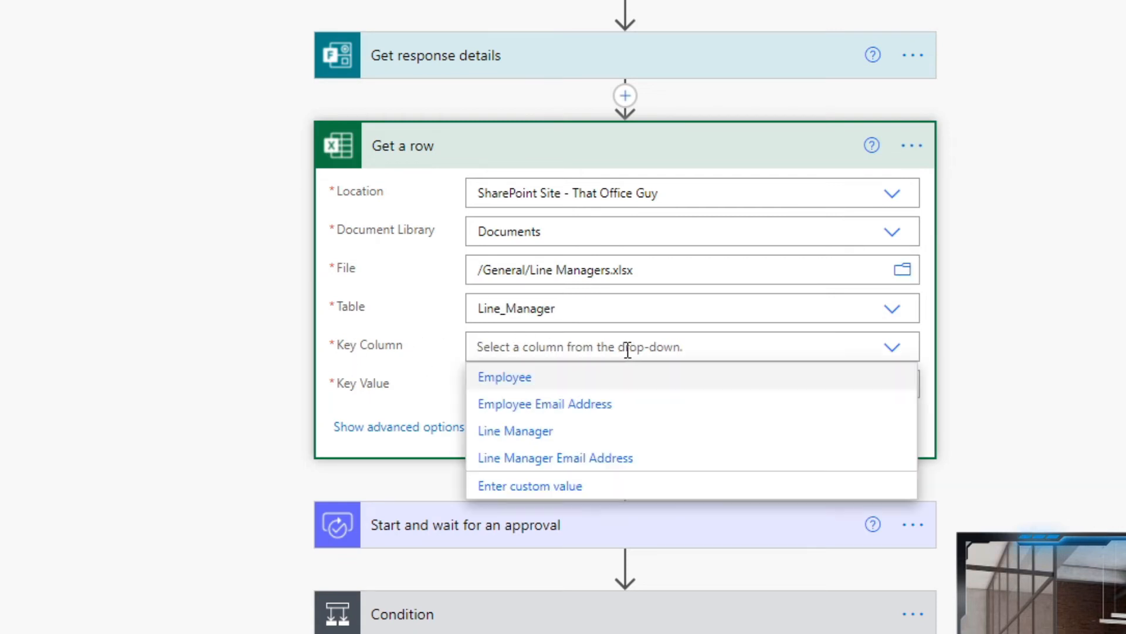
click(585, 416)
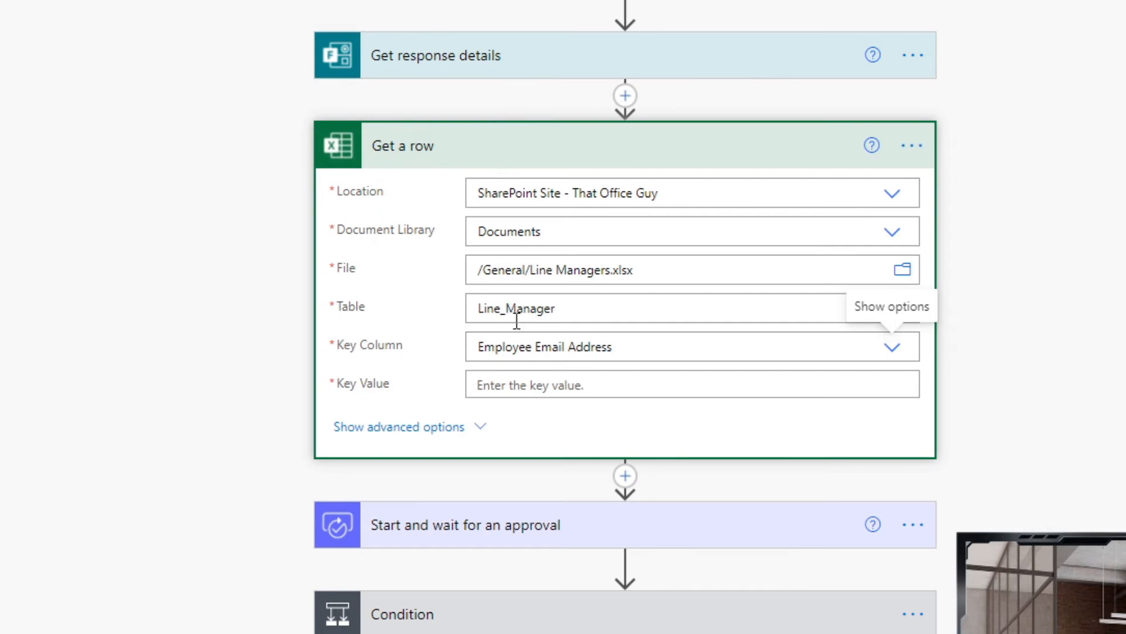
click(541, 386)
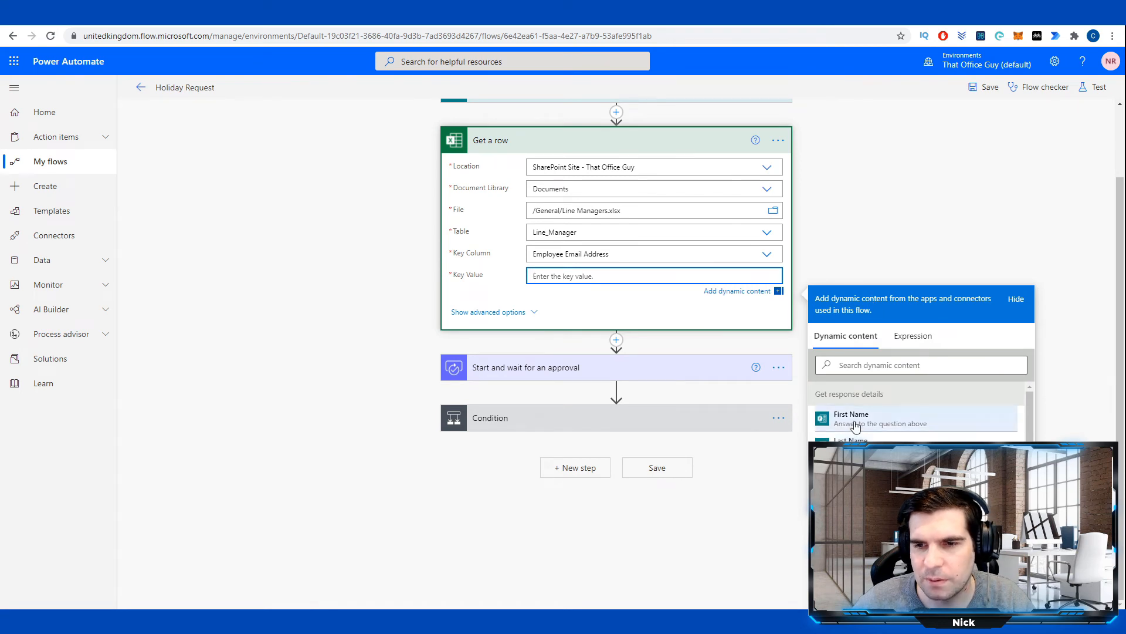
Fill Key Value with Responders' Email and expand the 'Start and wait for an approval' step.
scroll(855, 430, down, 1)
click(101, 17)
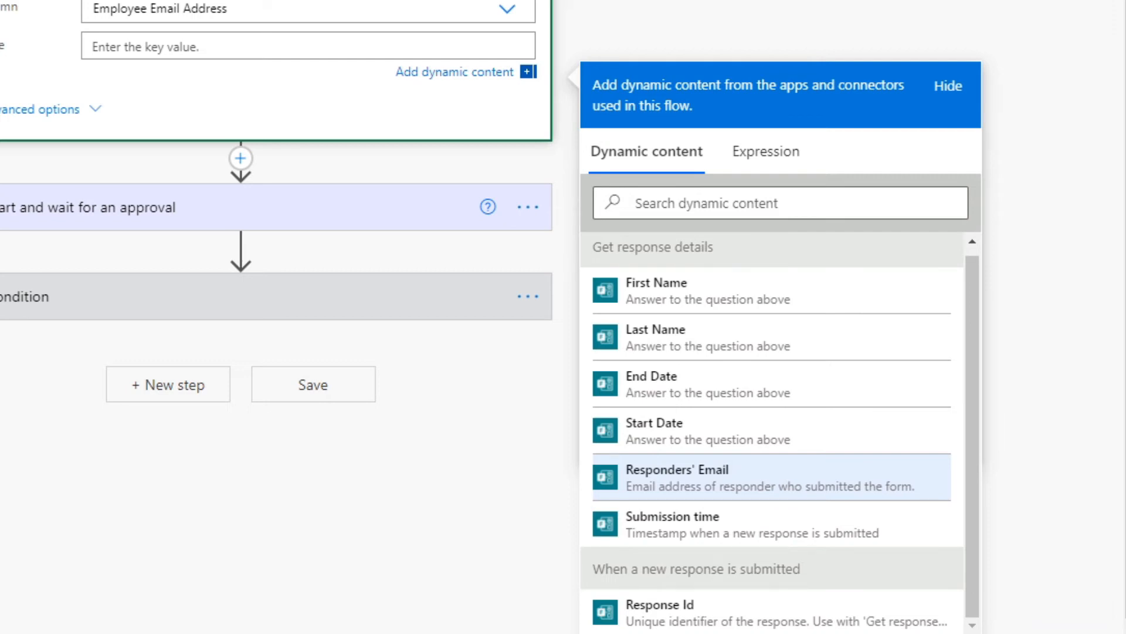
click(704, 487)
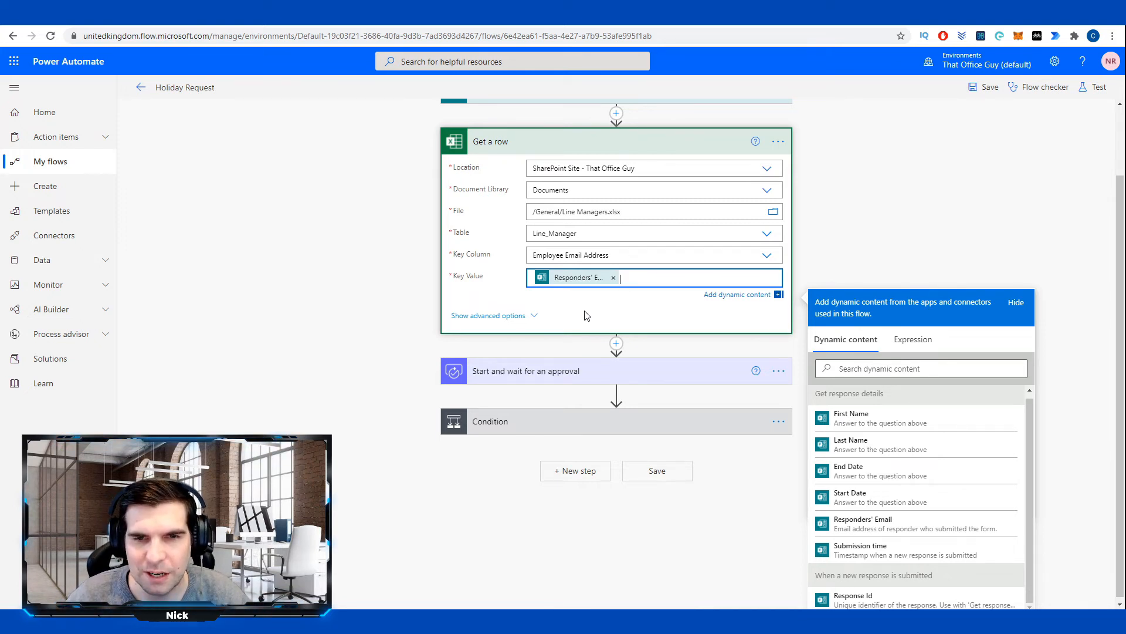
click(591, 381)
scroll(413, 319, down, 2)
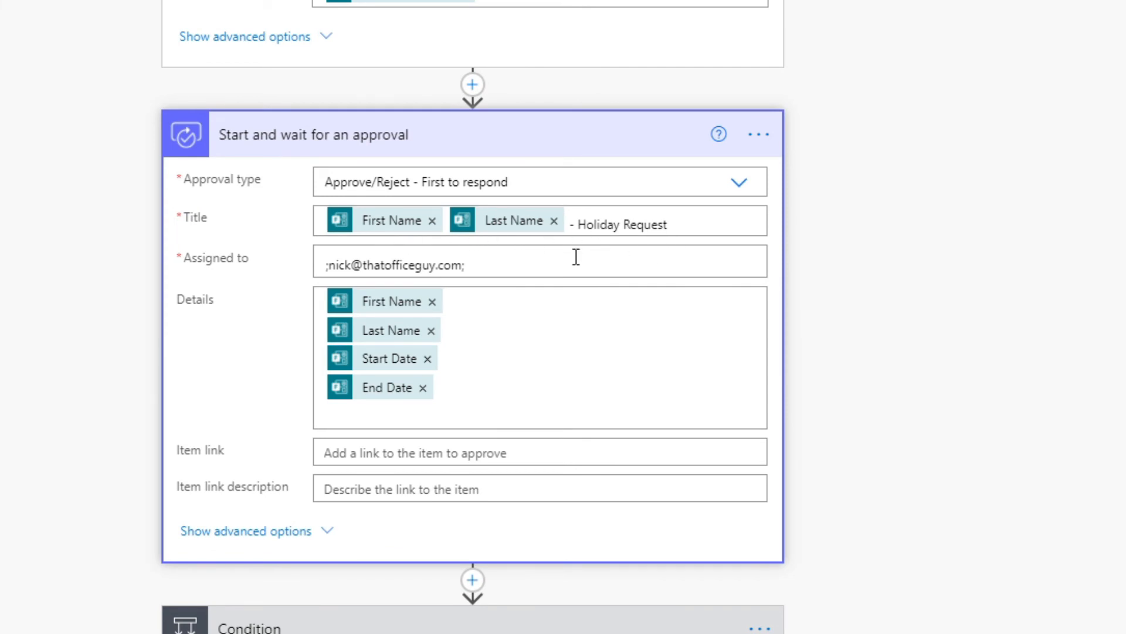
Replace the hard-coded Assigned to address with Get a row's Line Manager Email Address, removing the trailing semicolon.
click(487, 268)
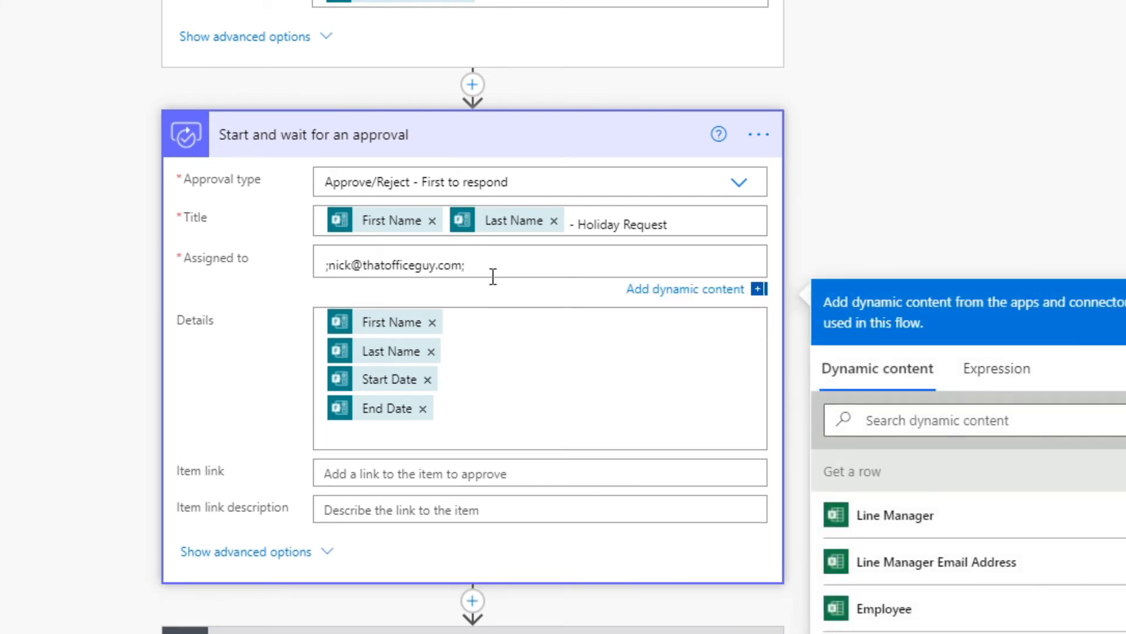
click(468, 276)
key(BackSpace)
key(BackSpace)
key(BackSpace)
key(BackSpace)
key(BackSpace)
key(BackSpace)
key(BackSpace)
key(BackSpace)
key(BackSpace)
key(BackSpace)
key(BackSpace)
key(BackSpace)
key(BackSpace)
key(BackSpace)
key(BackSpace)
key(BackSpace)
key(BackSpace)
key(BackSpace)
key(BackSpace)
key(BackSpace)
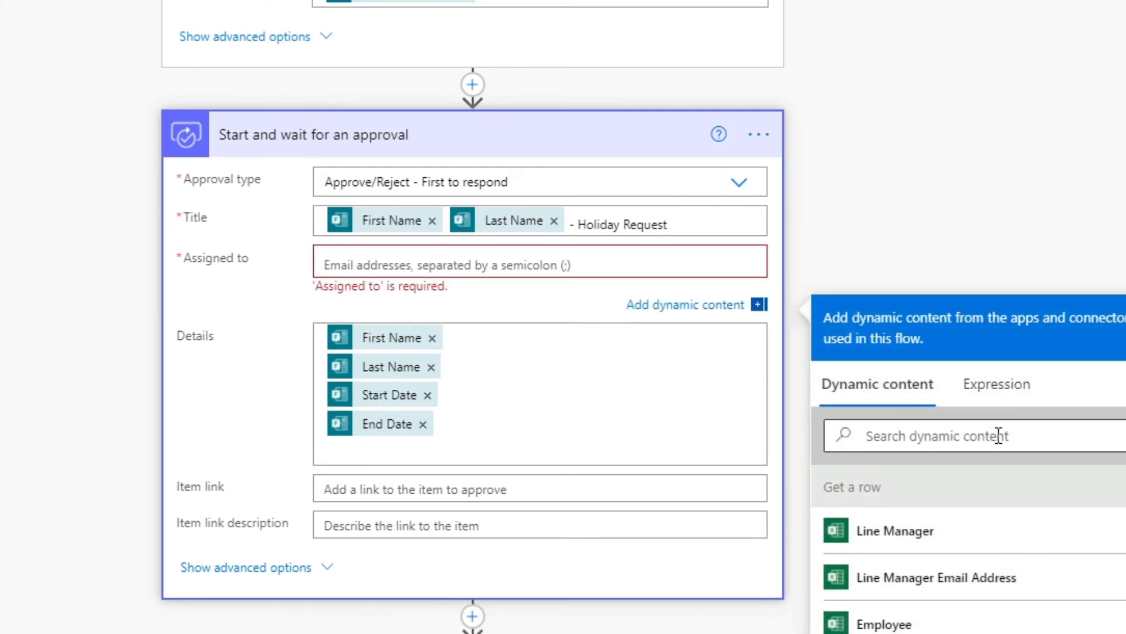
scroll(930, 434, down, 2)
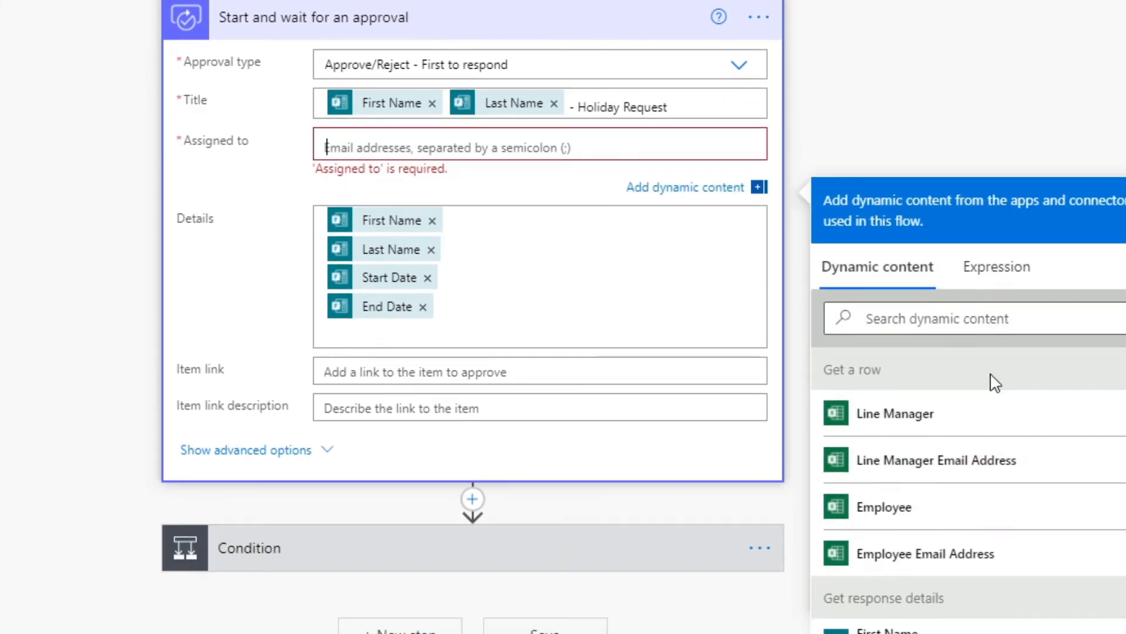
click(995, 481)
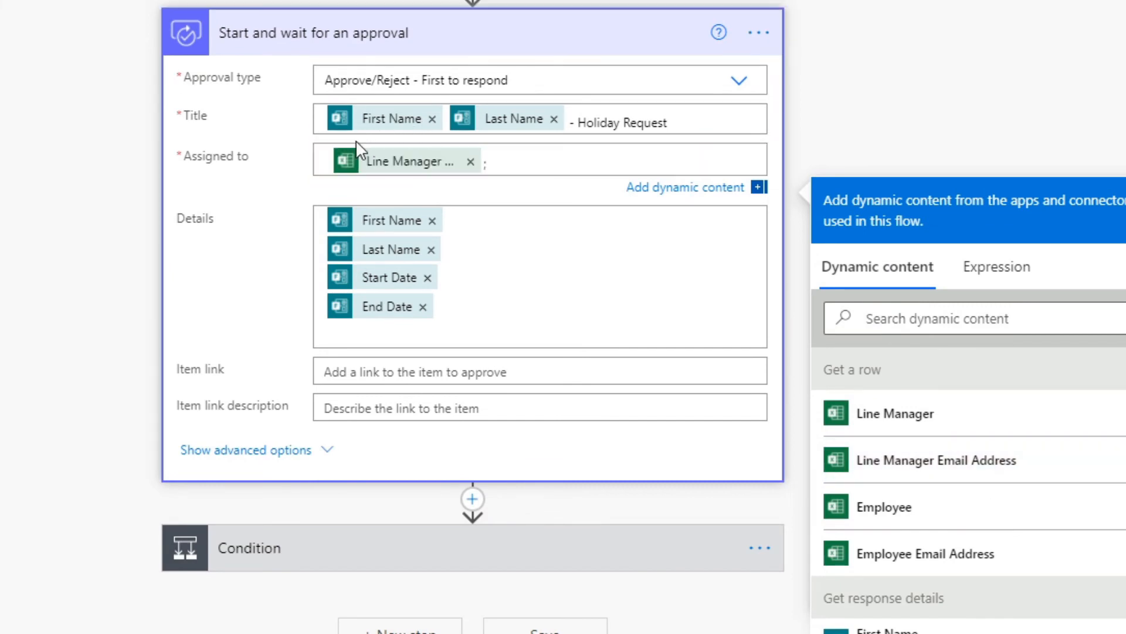
click(505, 168)
key(BackSpace)
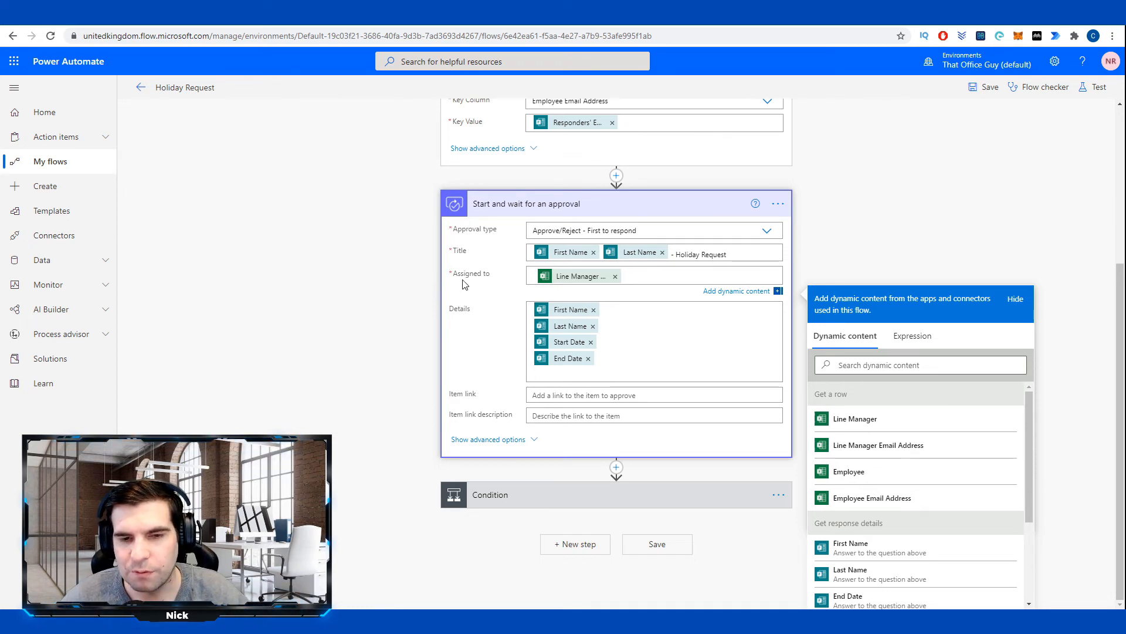
click(409, 287)
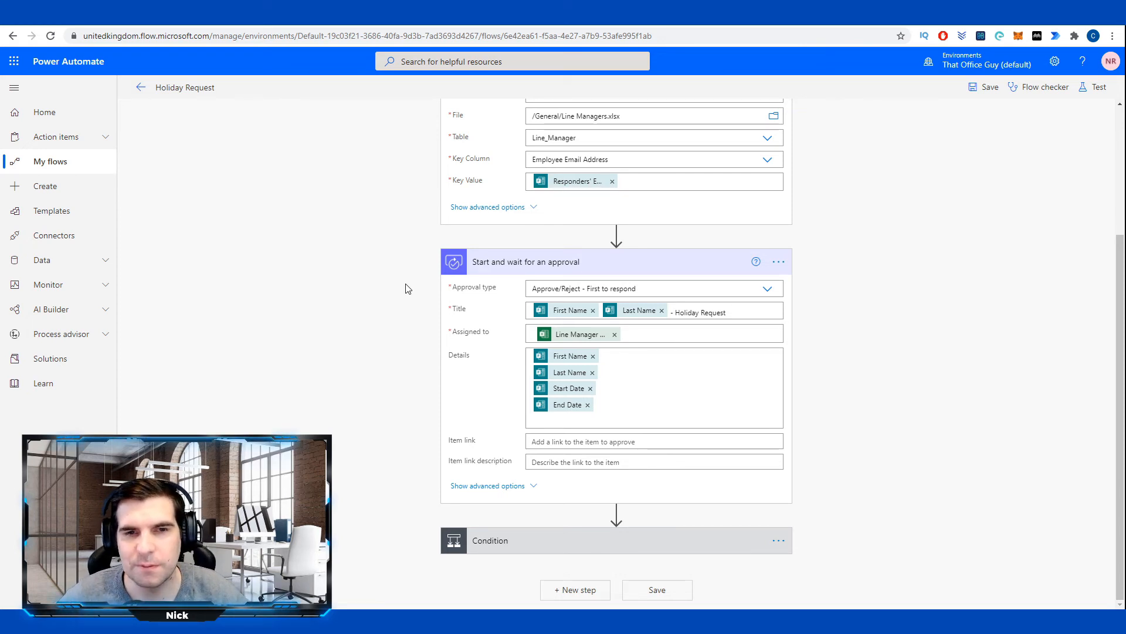
scroll(404, 284, up, 3)
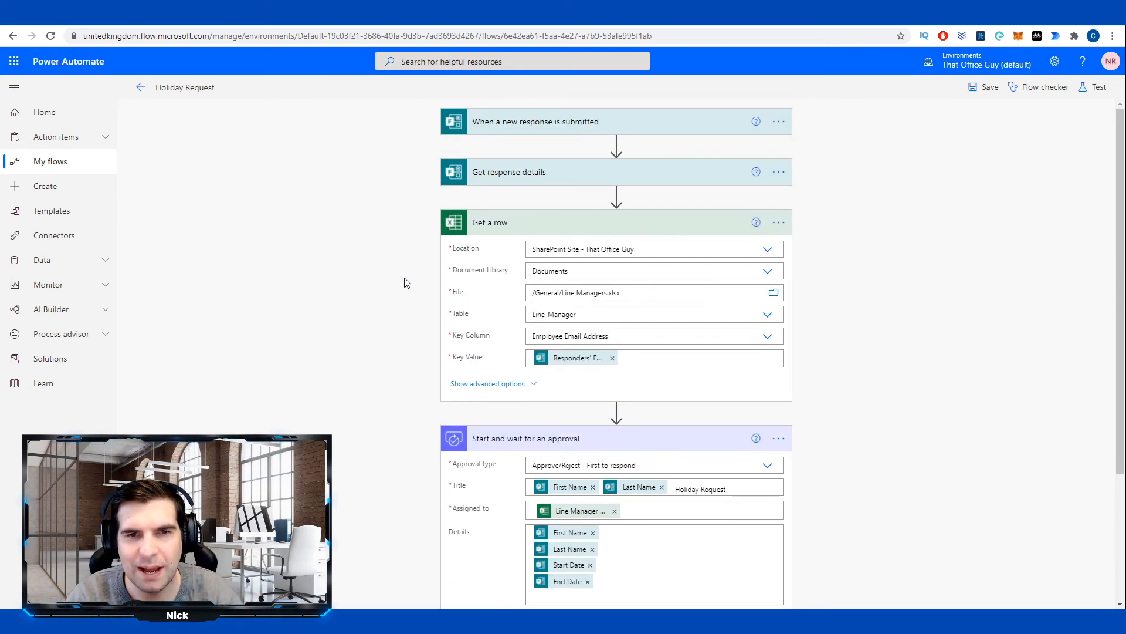